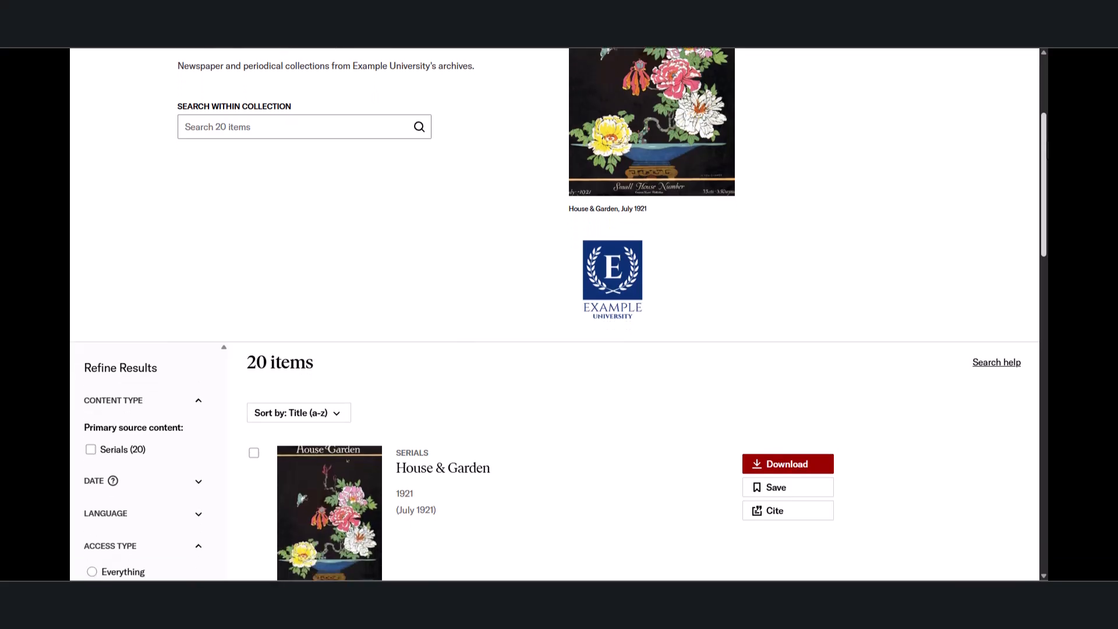
- Browse the newspaper and periodical collection, open The Black Cat container, and examine its details and issues
scroll(558, 310, down, 10)
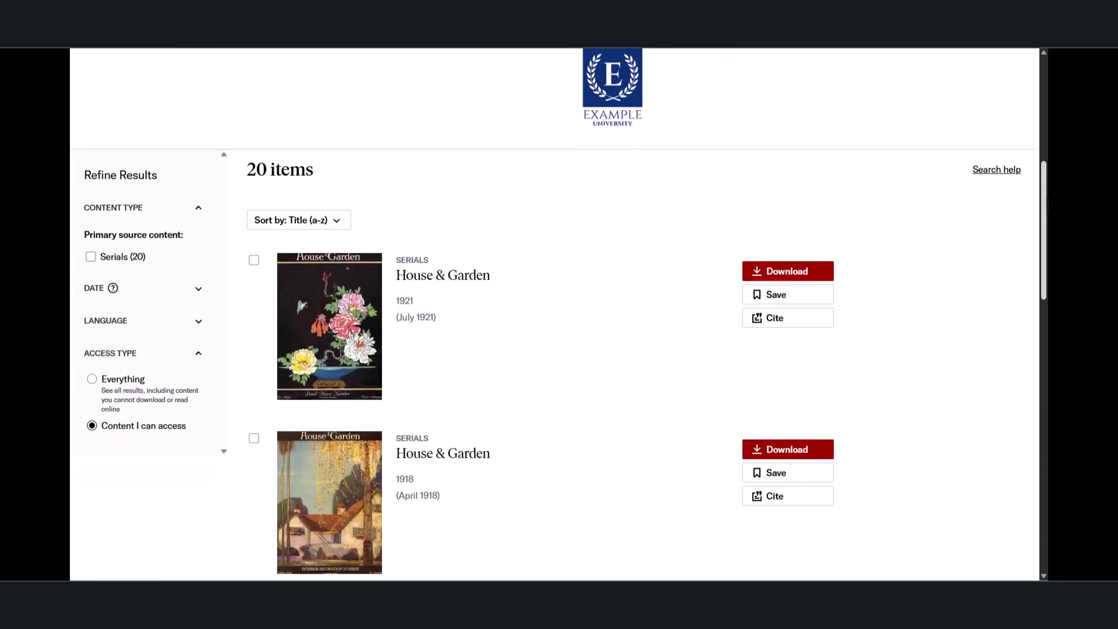
scroll(558, 309, down, 3)
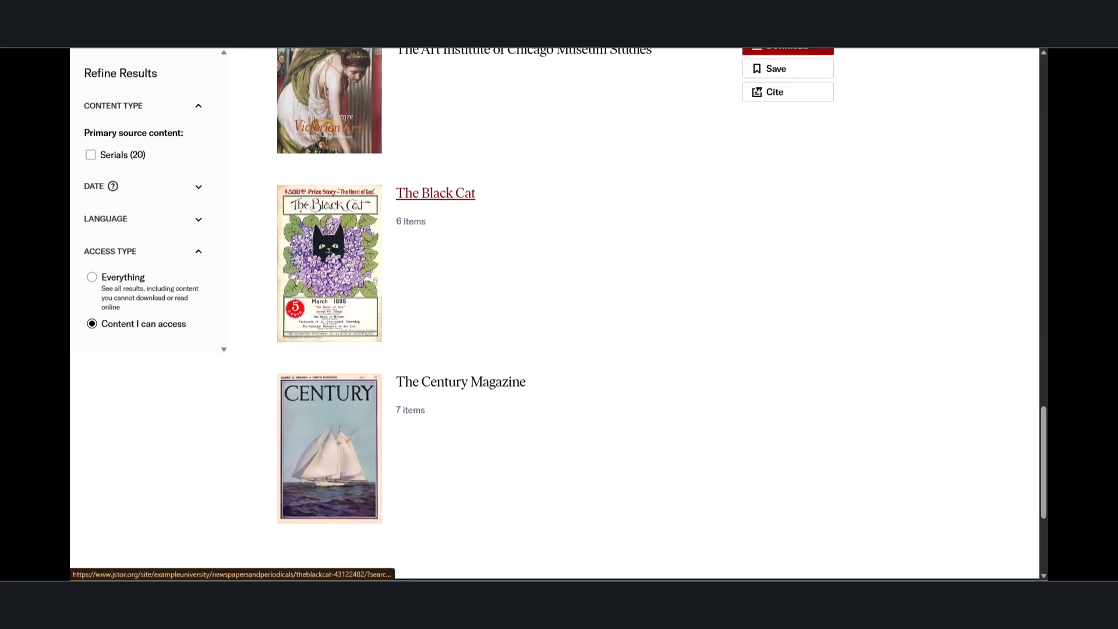
click(437, 194)
scroll(557, 314, down, 3)
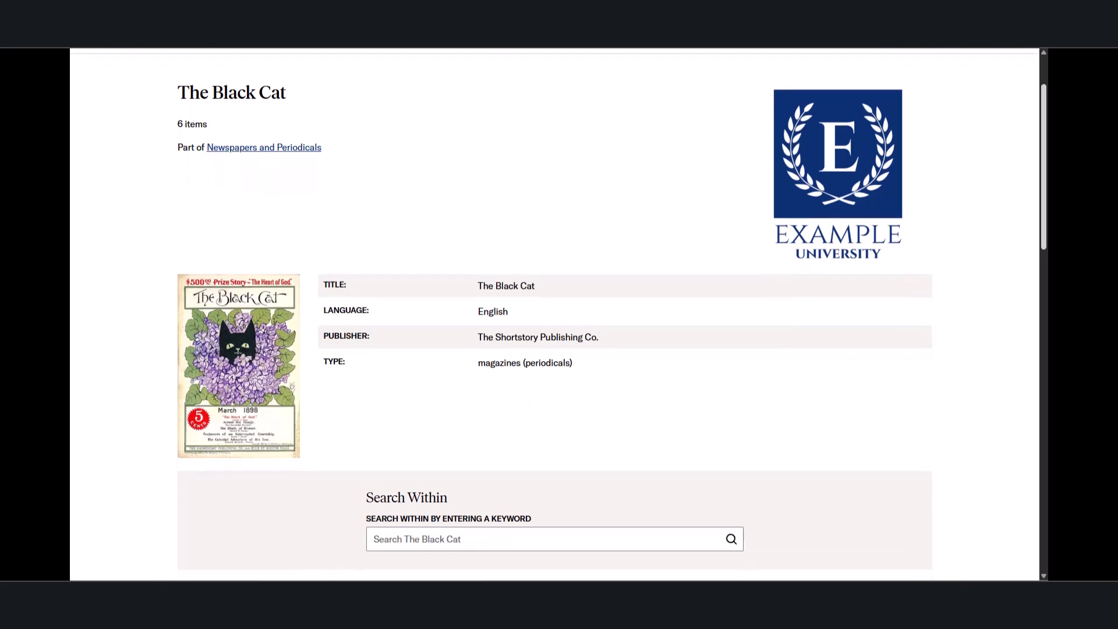
scroll(554, 314, down, 4)
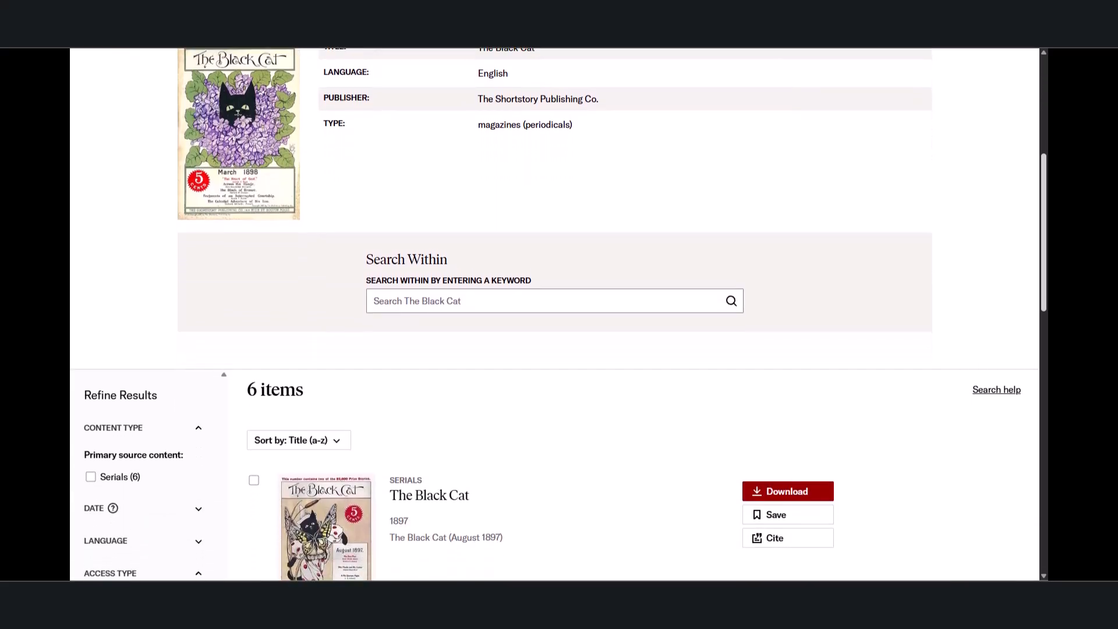
scroll(554, 315, down, 4)
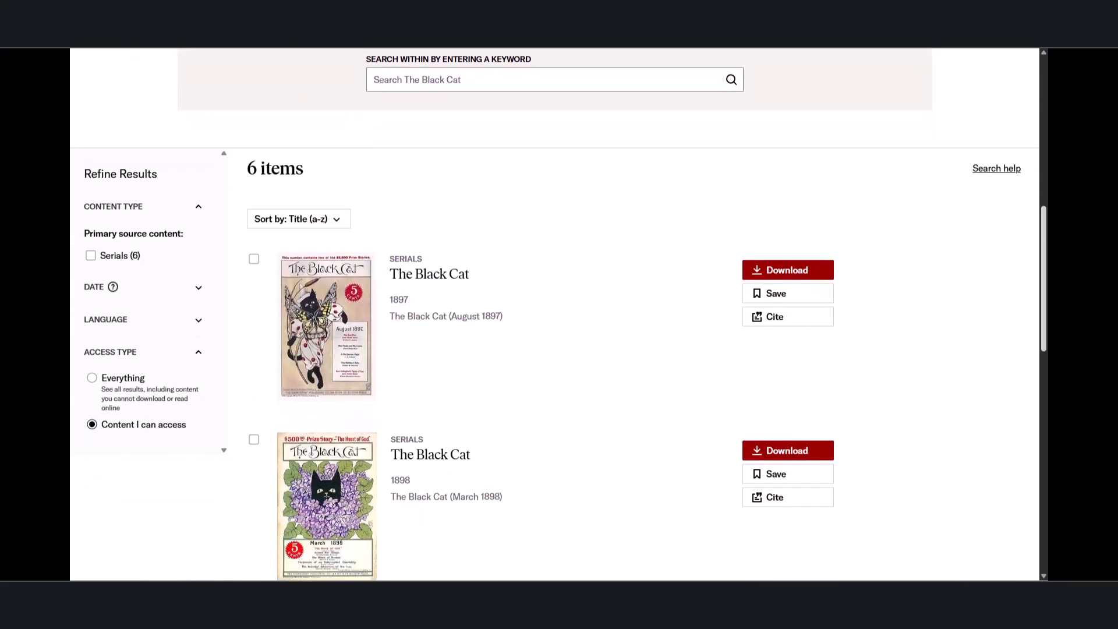
scroll(554, 315, down, 4)
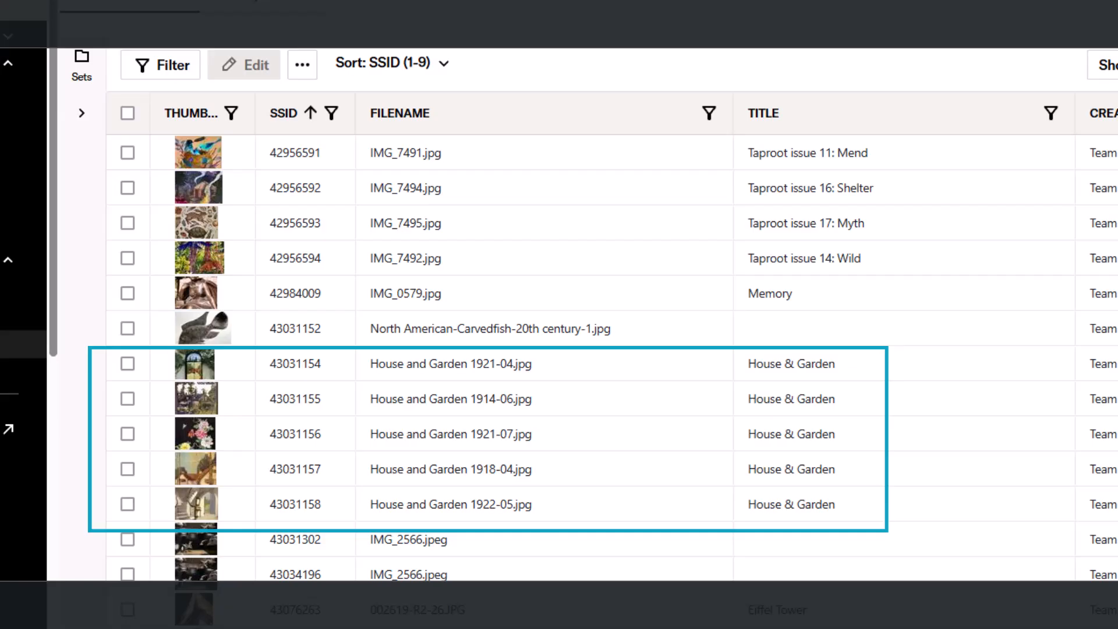
- Select the five House & Garden records, from House and Garden 1921-04.jpg through 1922-05.jpg, and open them for editing
click(129, 365)
click(127, 398)
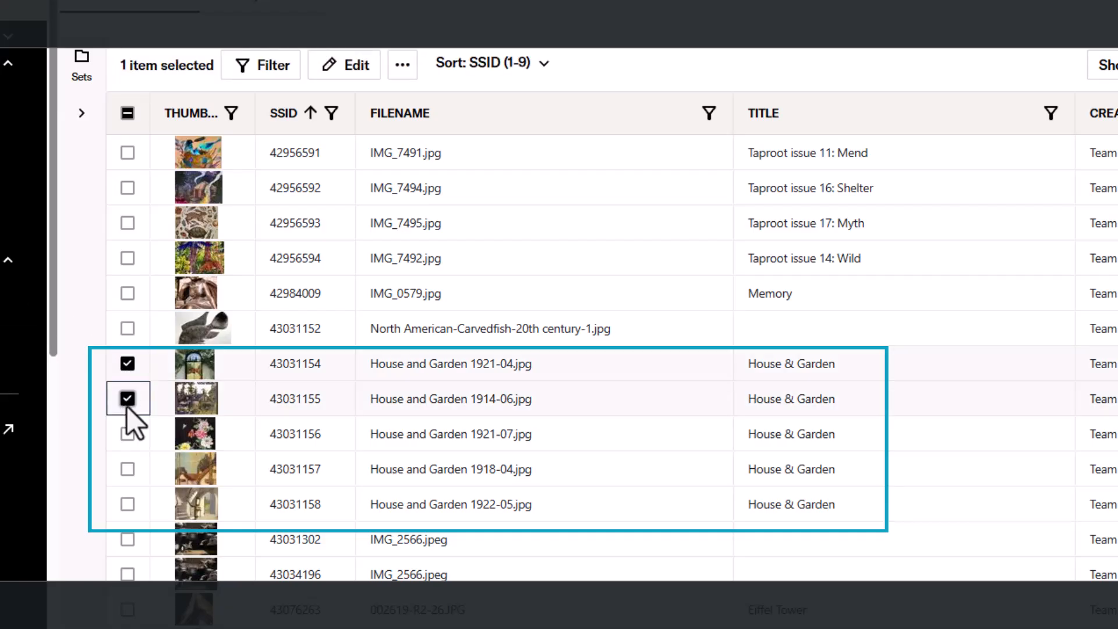
click(128, 434)
click(128, 468)
click(128, 504)
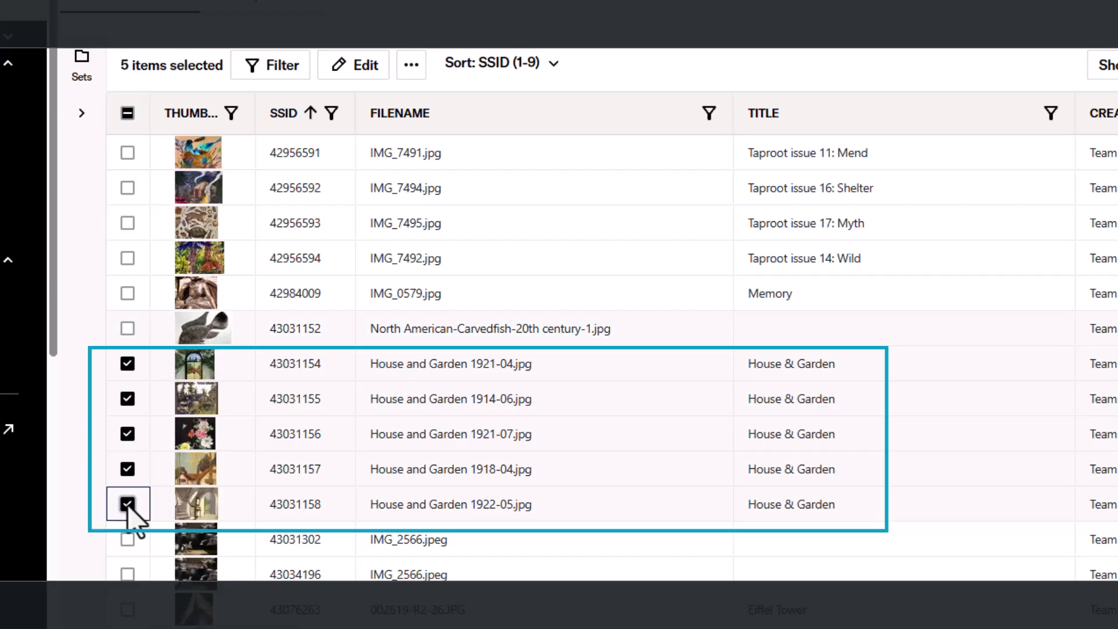
click(353, 64)
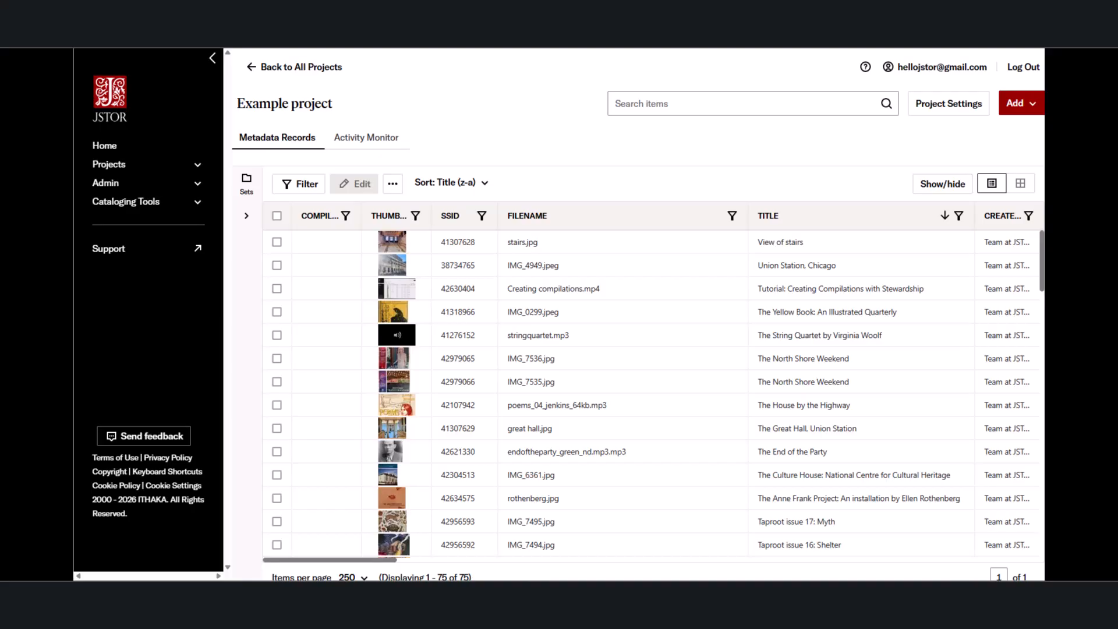
- Create a new container list named Periodicals in the list management area
click(140, 205)
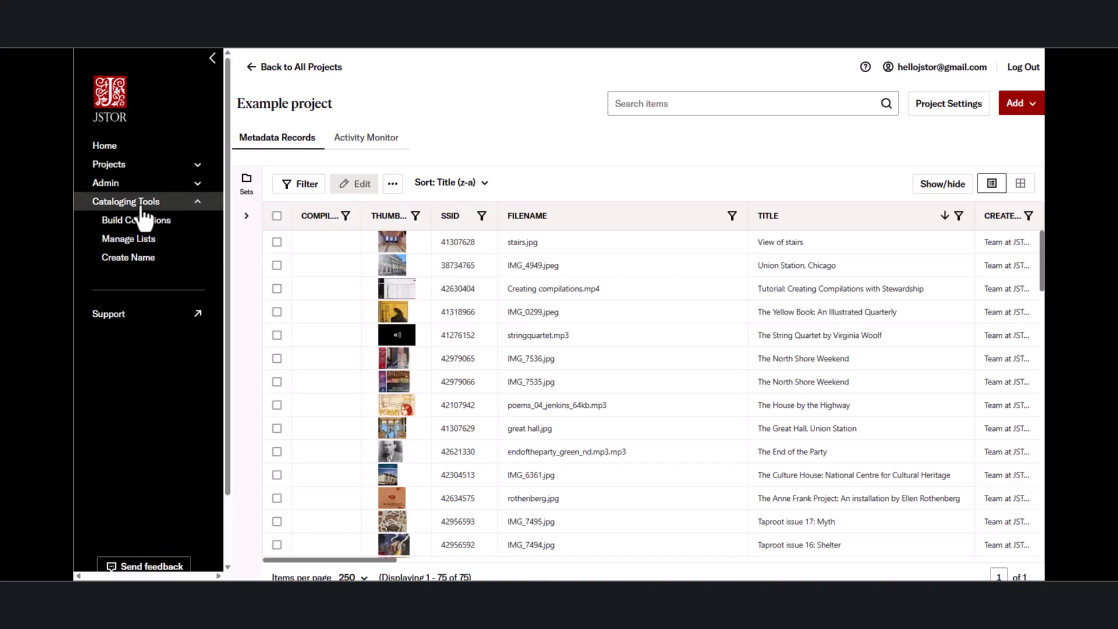
click(144, 250)
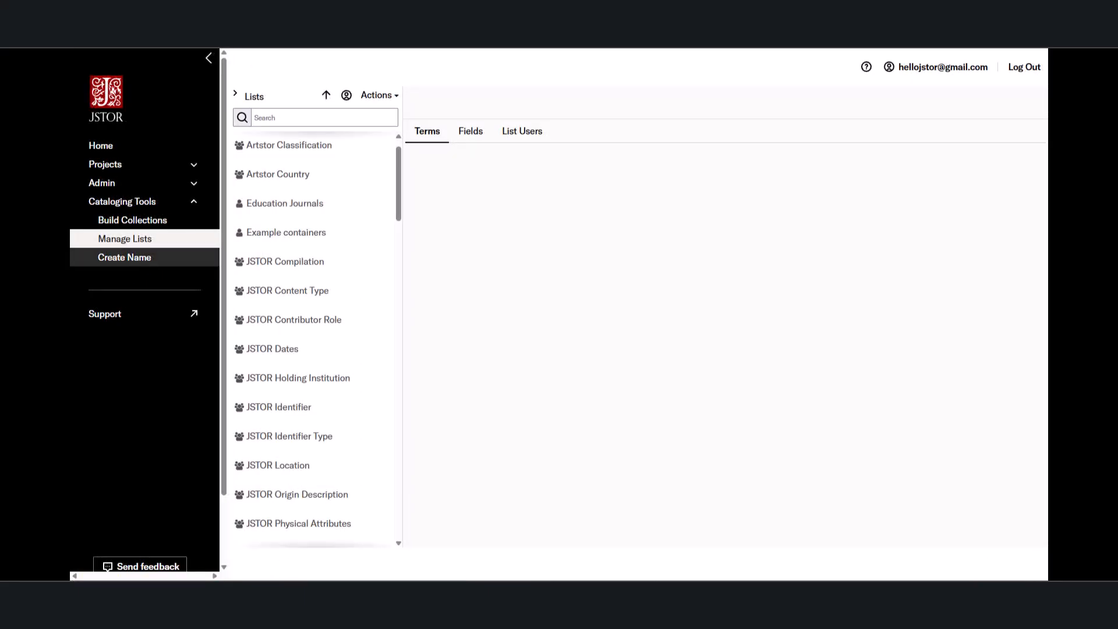
click(369, 100)
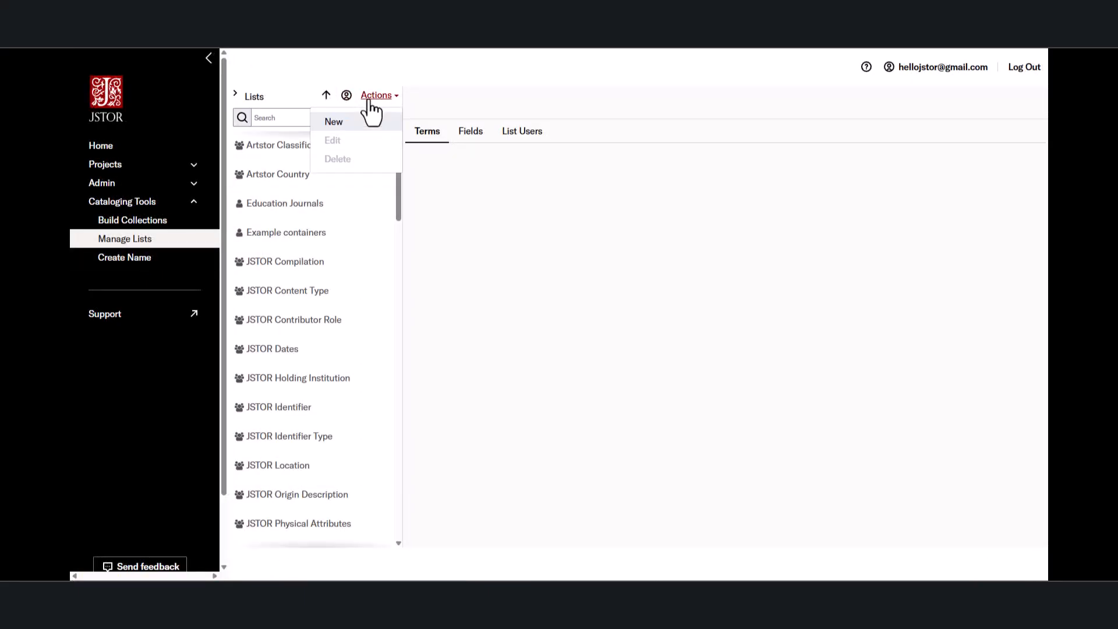
click(374, 123)
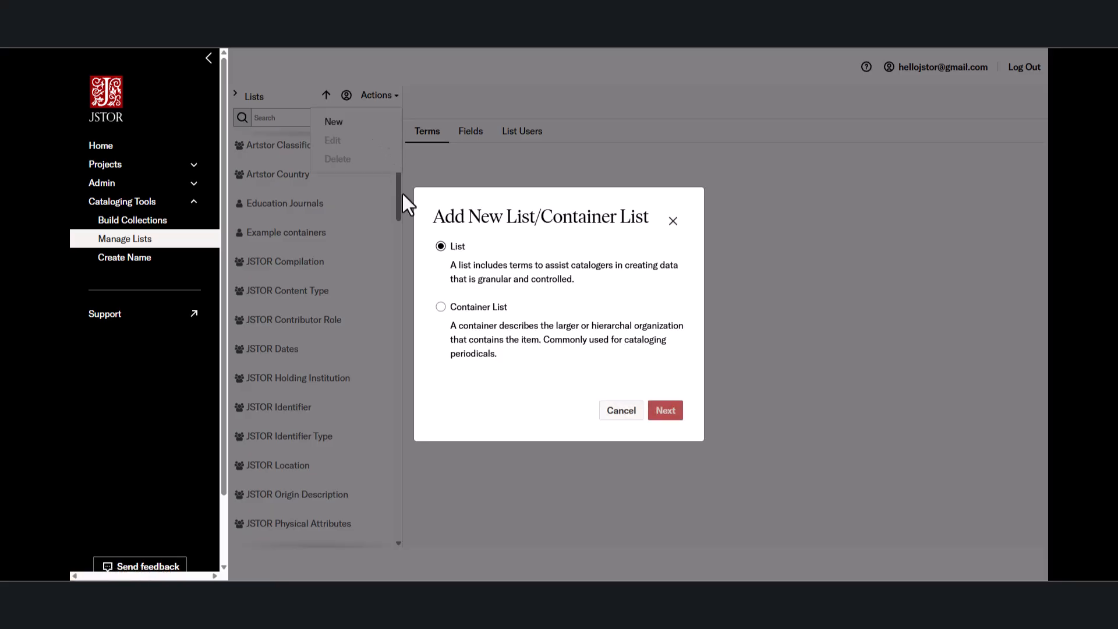
click(441, 307)
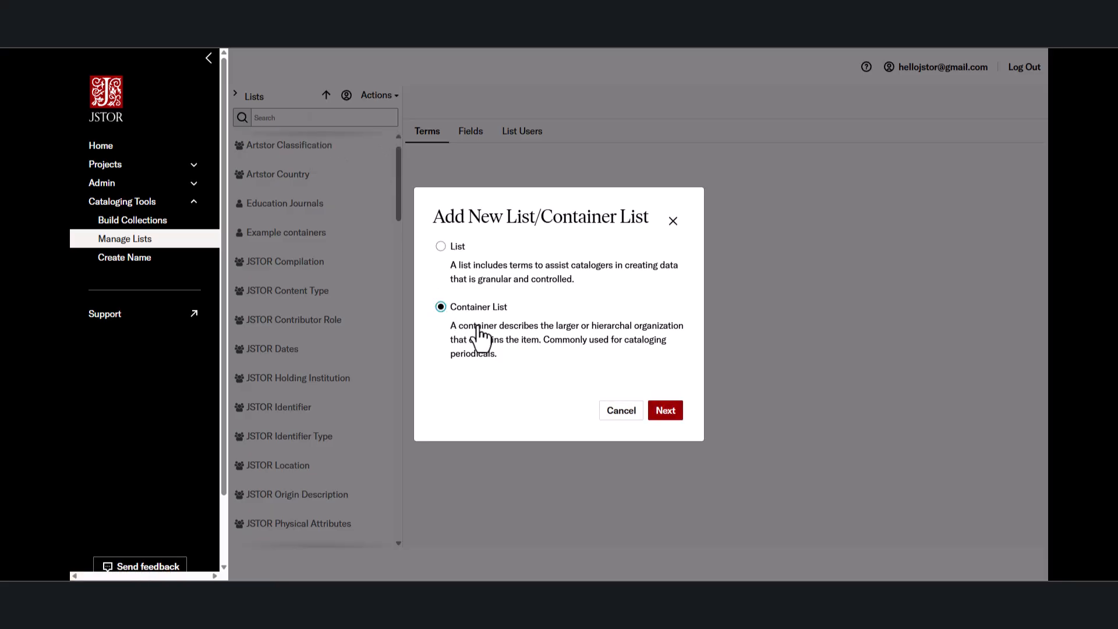
click(665, 410)
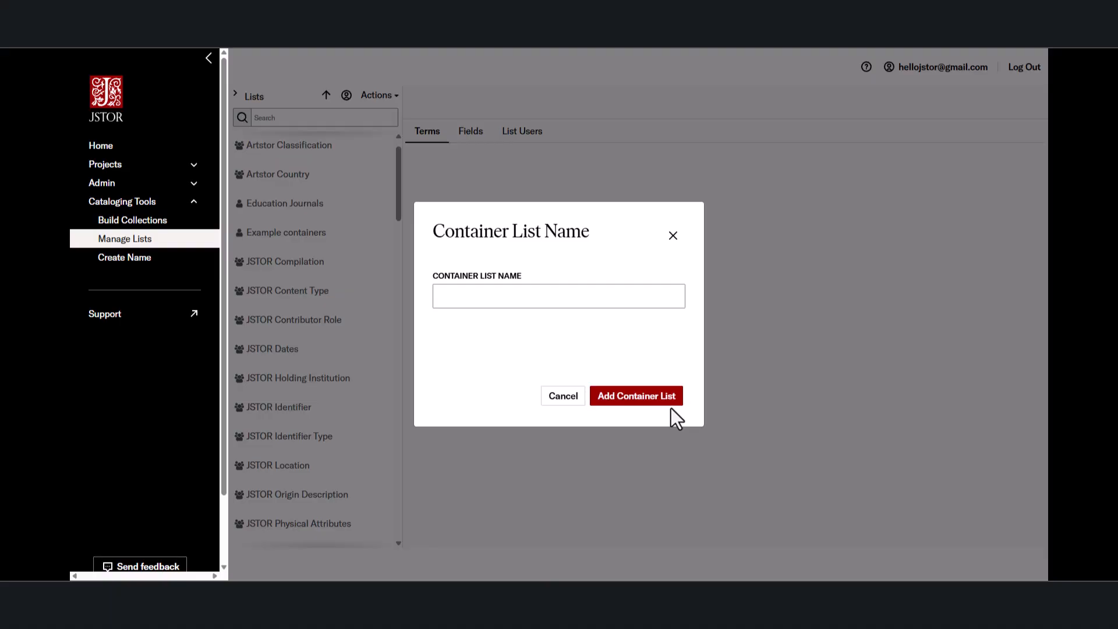
click(618, 295)
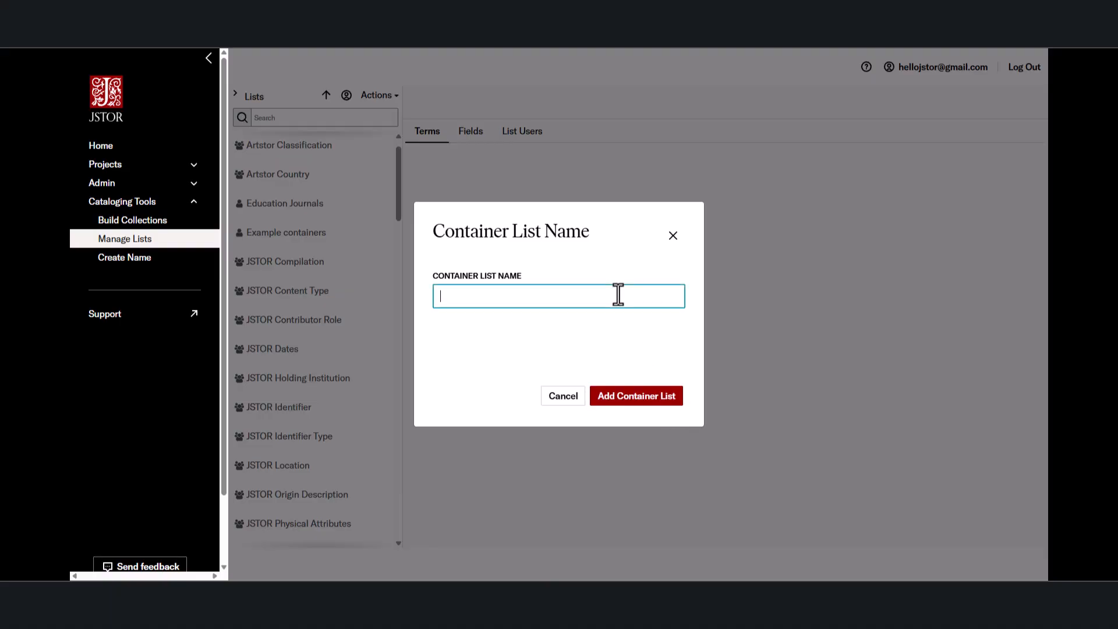
text(Periodicals)
click(639, 400)
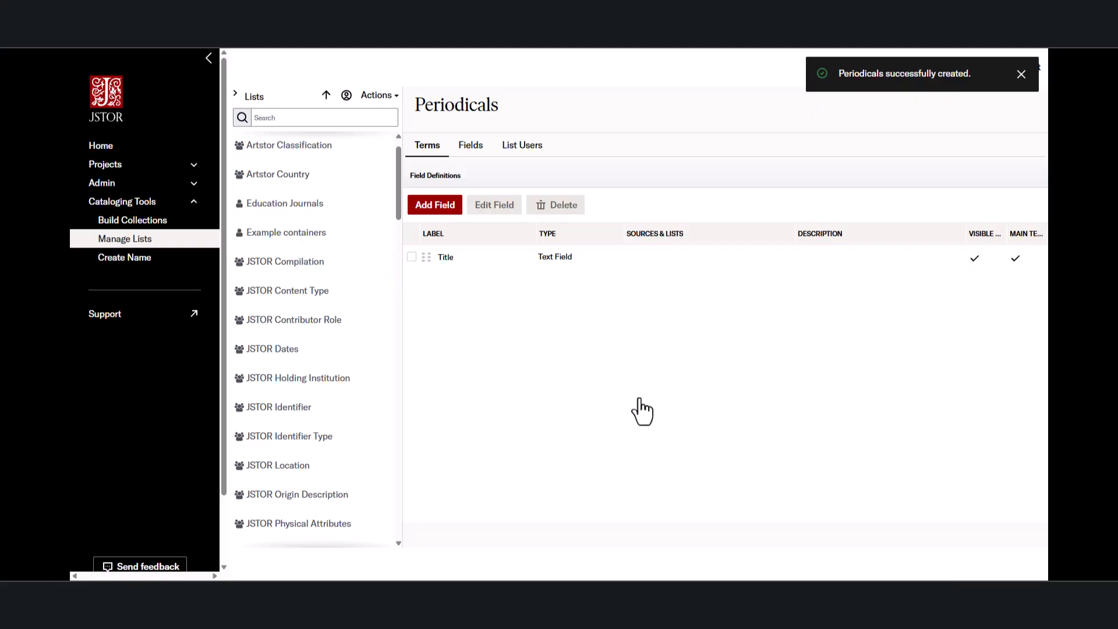
- Add a list field labelled Language to the Periodicals list, linked to the Shared Shelf Language list
click(437, 206)
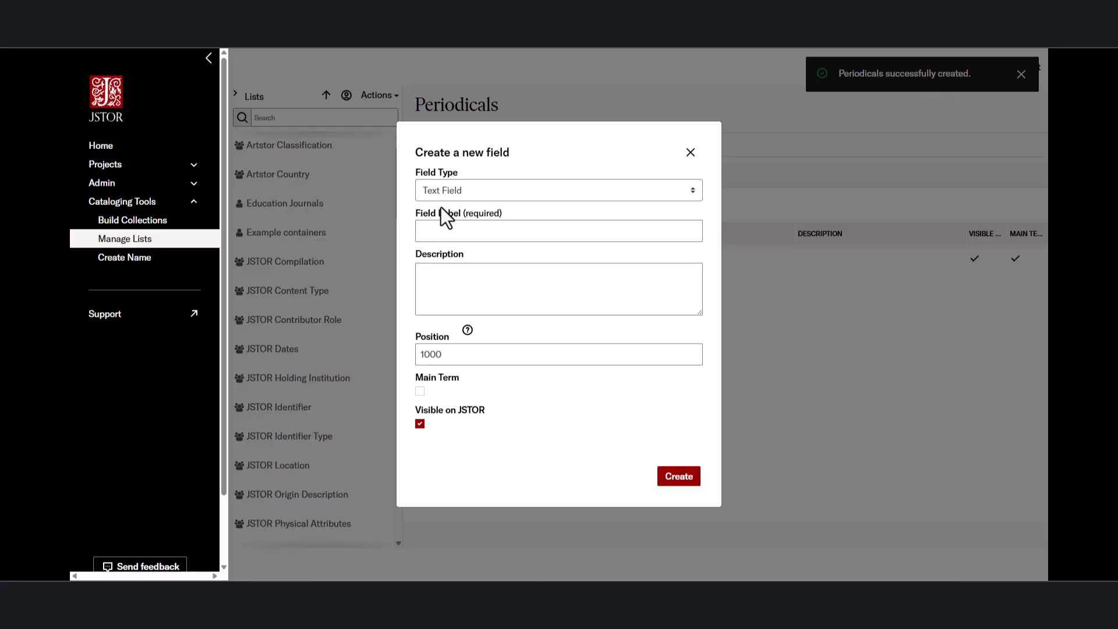
click(480, 187)
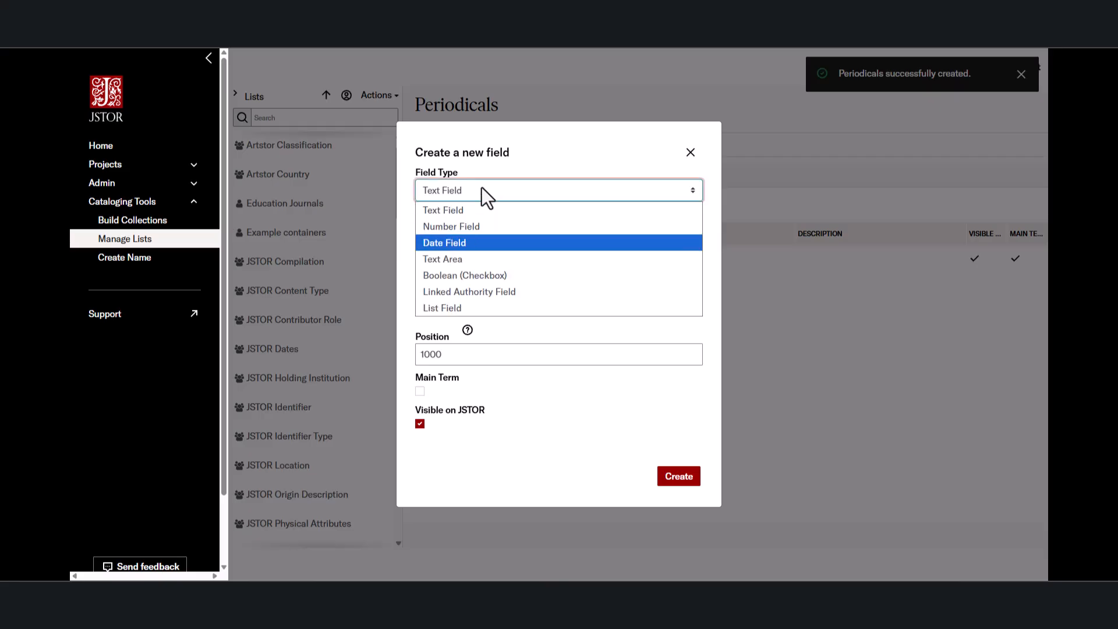
click(507, 309)
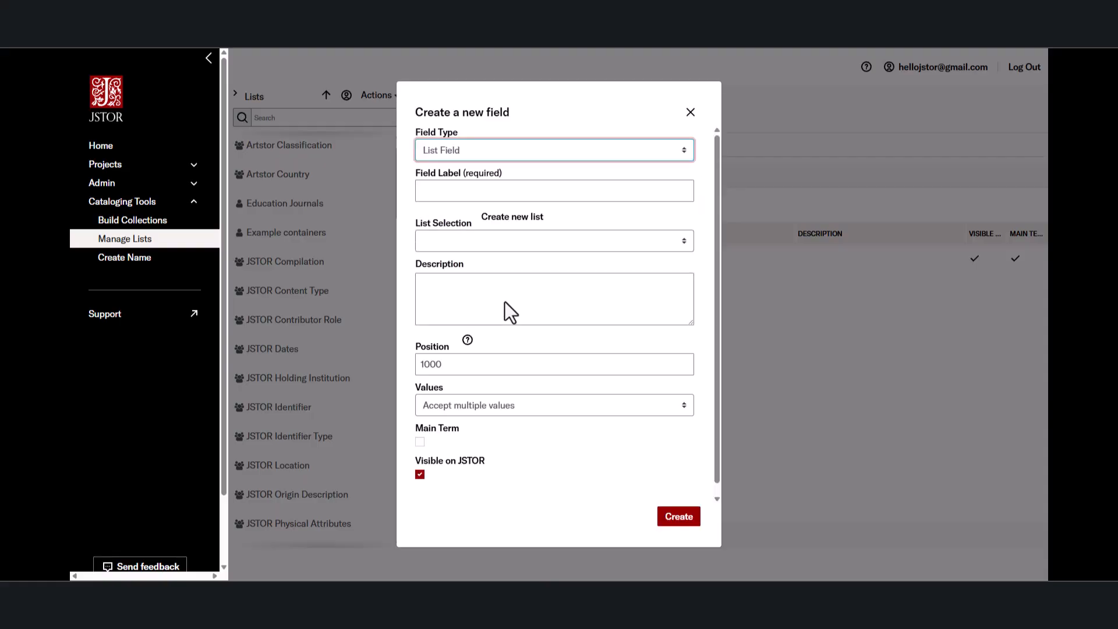
click(469, 193)
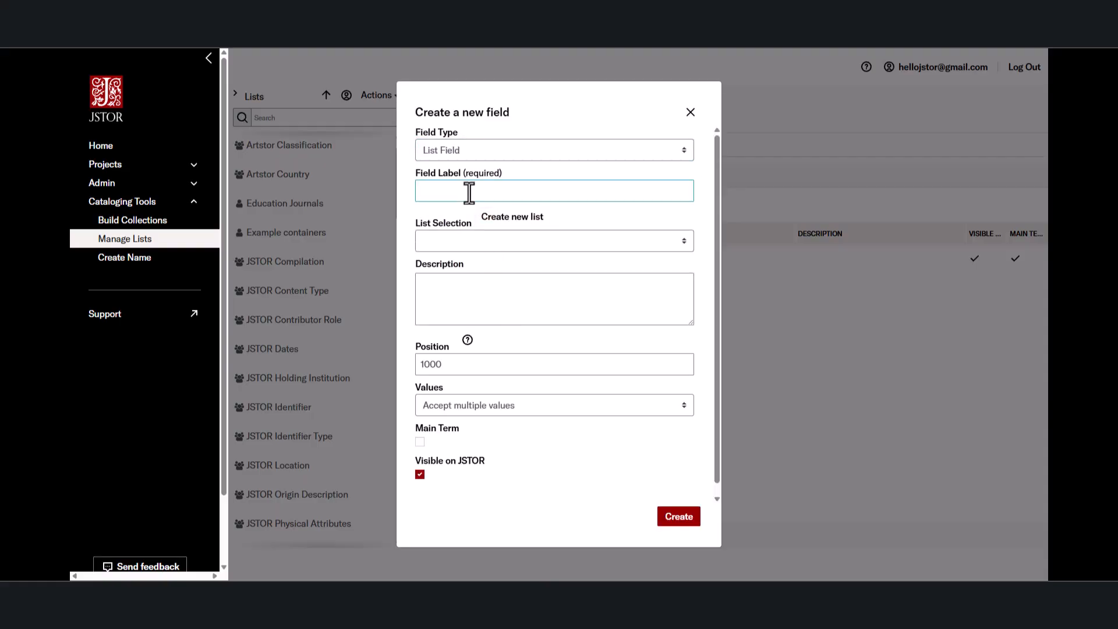
text(Language)
click(508, 242)
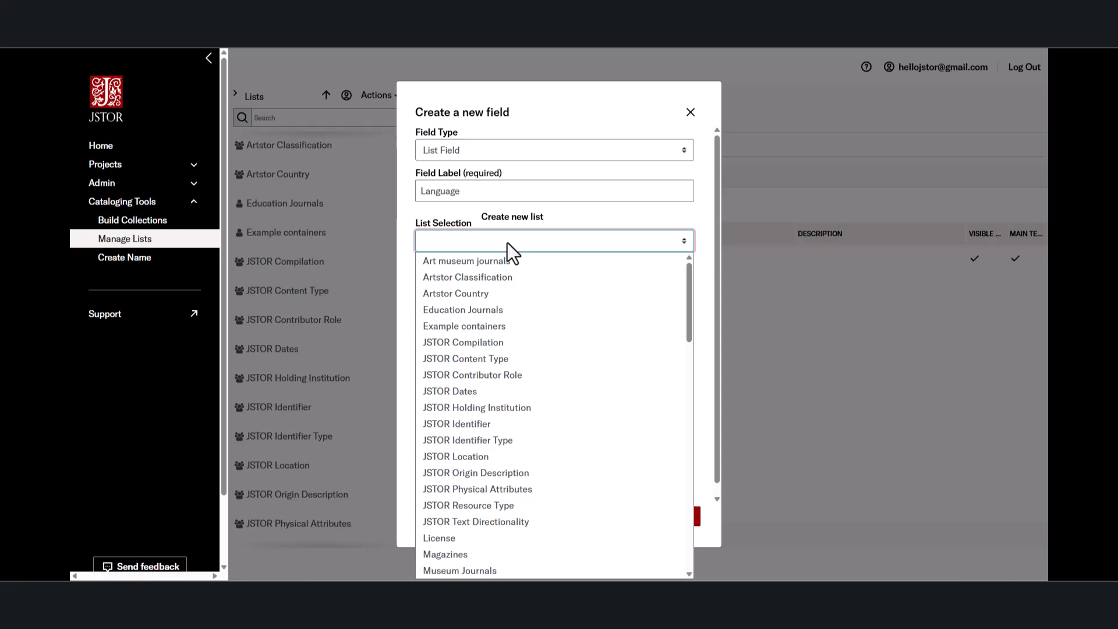
drag(690, 301, 687, 407)
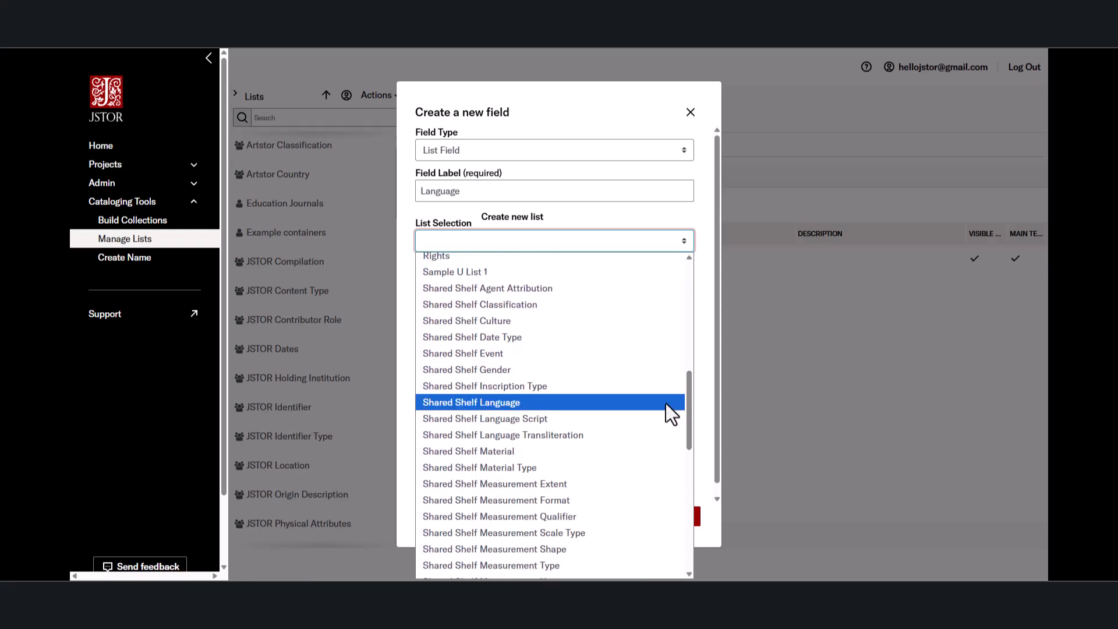
click(661, 402)
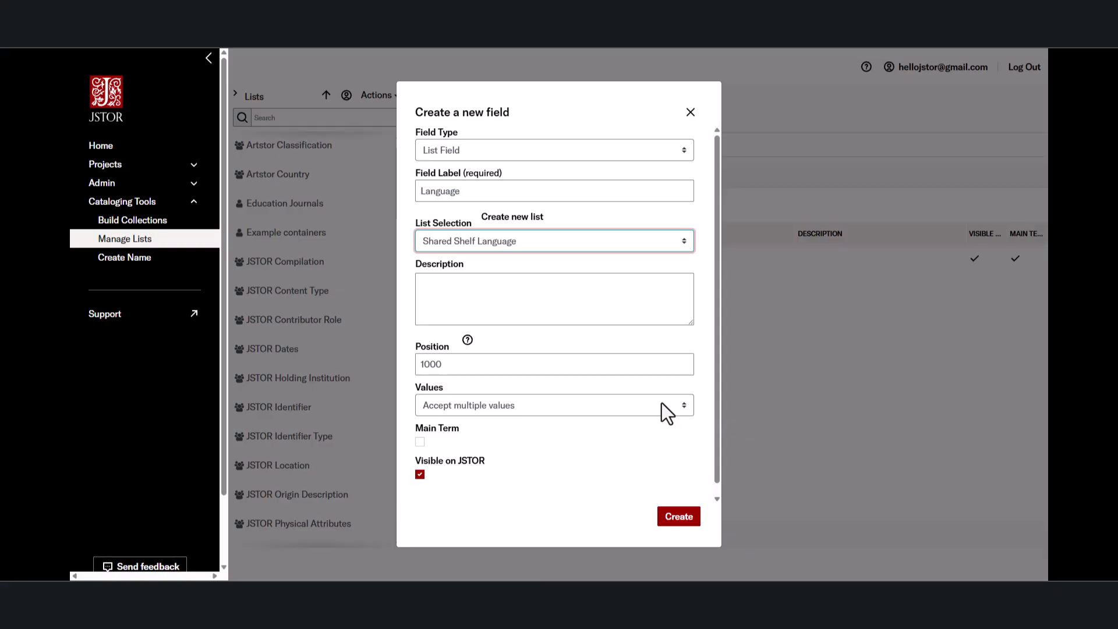
click(680, 516)
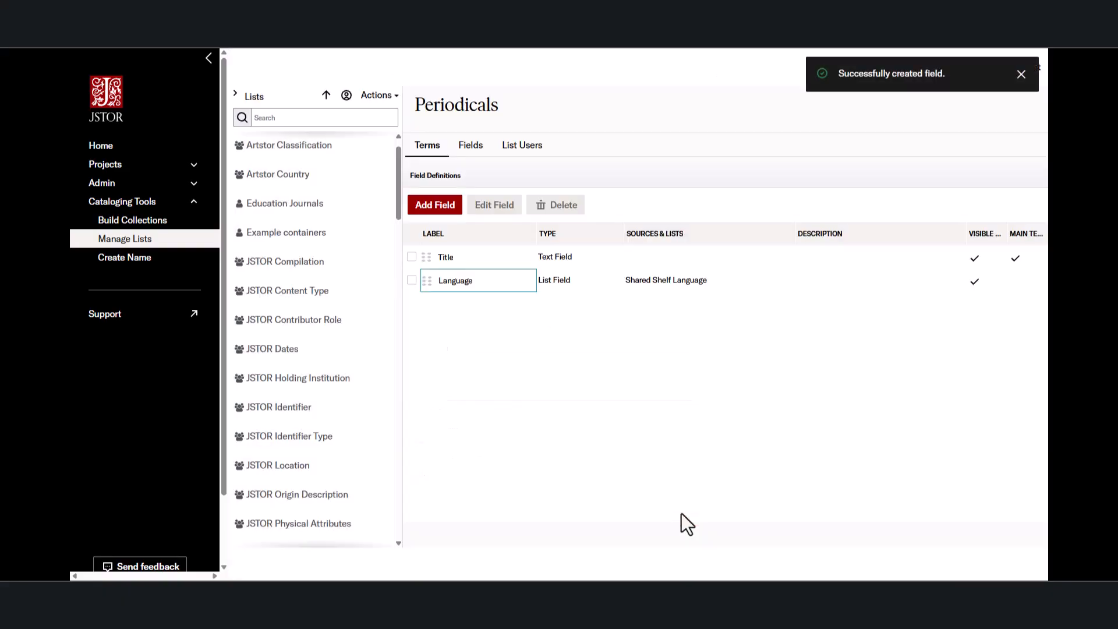
- Add a text field labelled Publisher to the Periodicals list
click(455, 205)
click(472, 232)
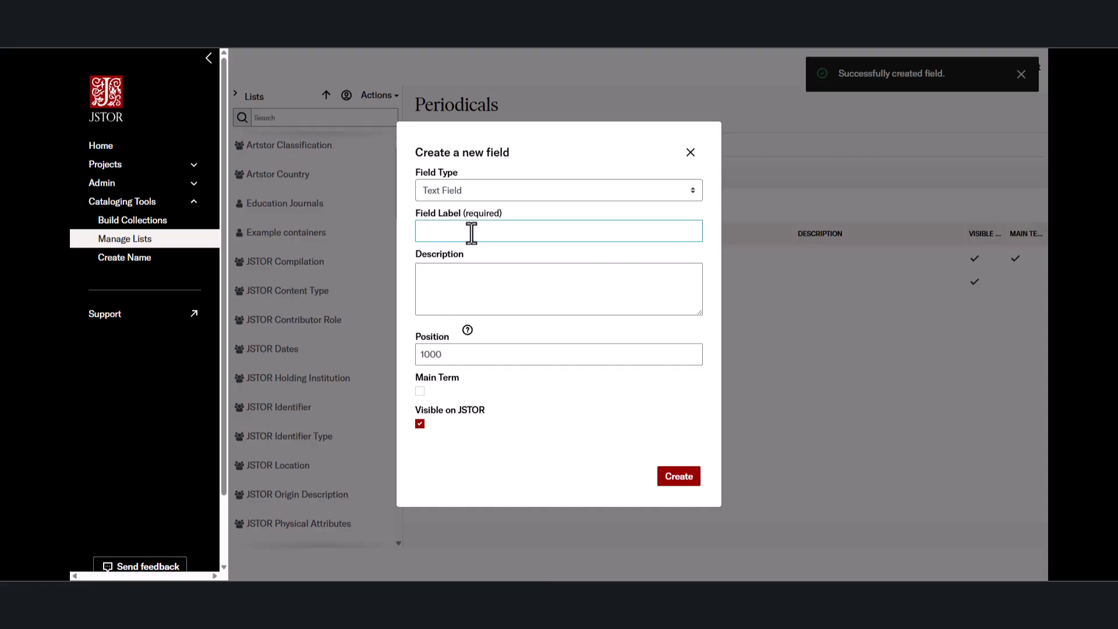
text(Publishe)
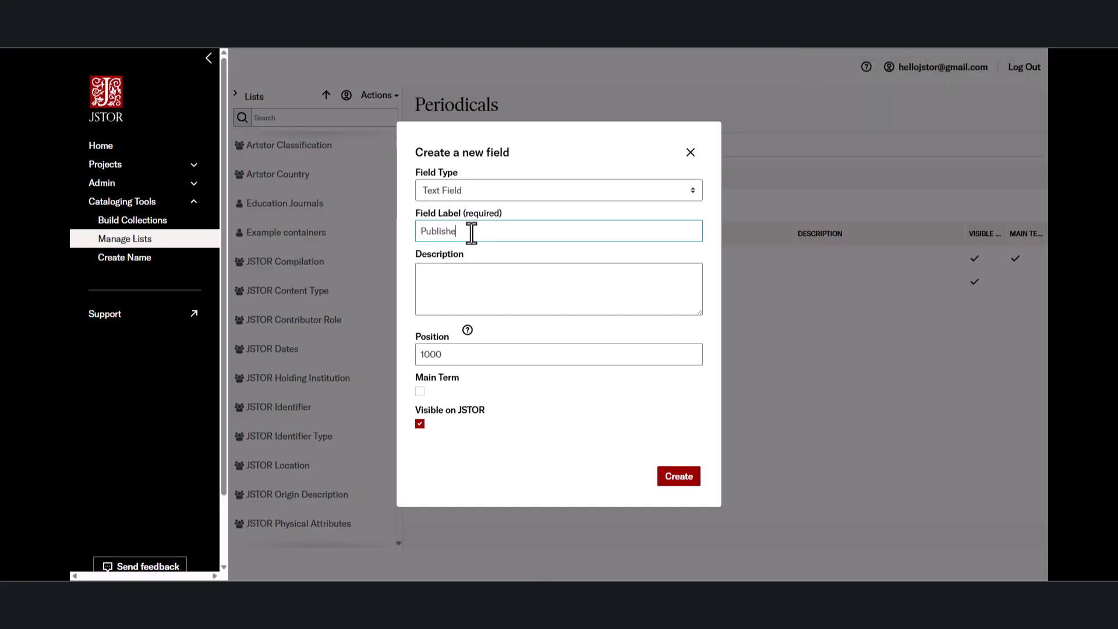
text(r)
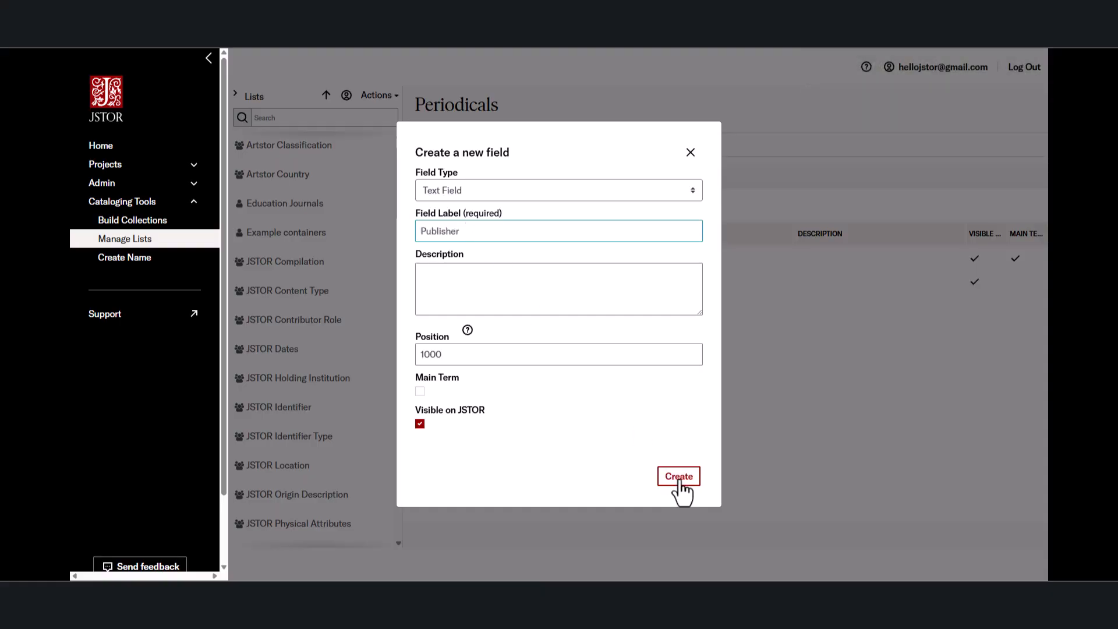
click(678, 476)
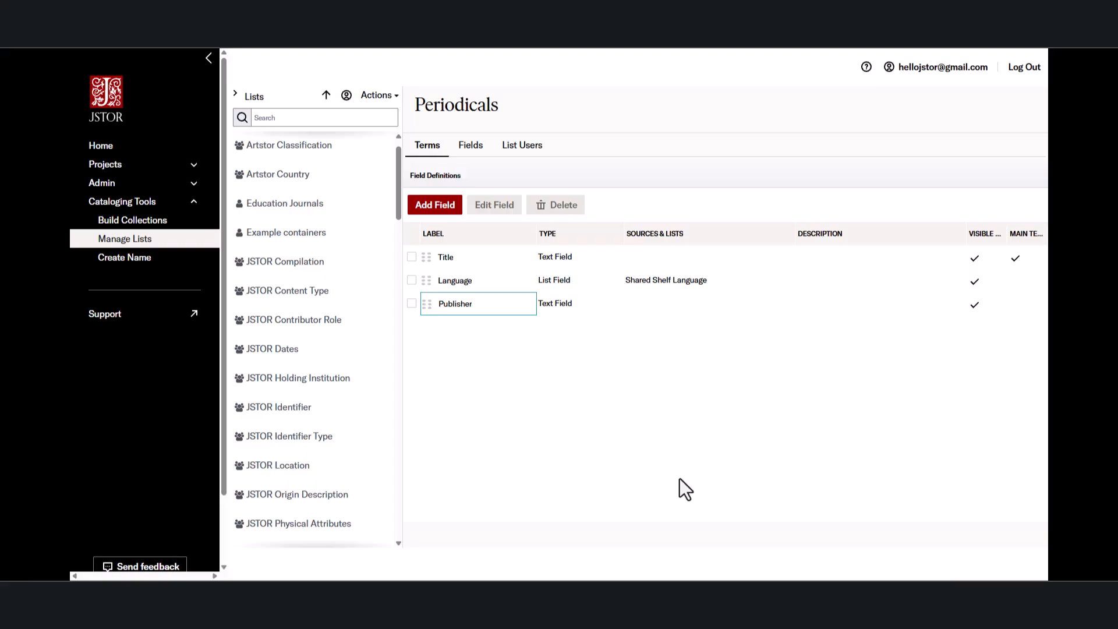
- Start a new term in the Periodicals list and title it House & Garden
click(433, 146)
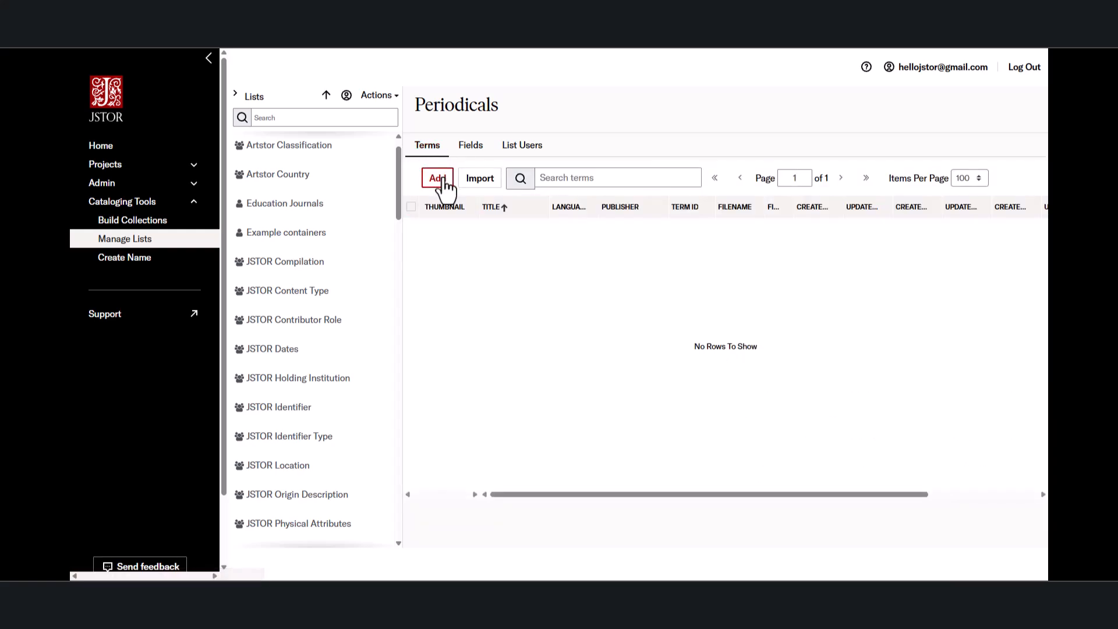
click(442, 178)
click(400, 158)
text(Hous)
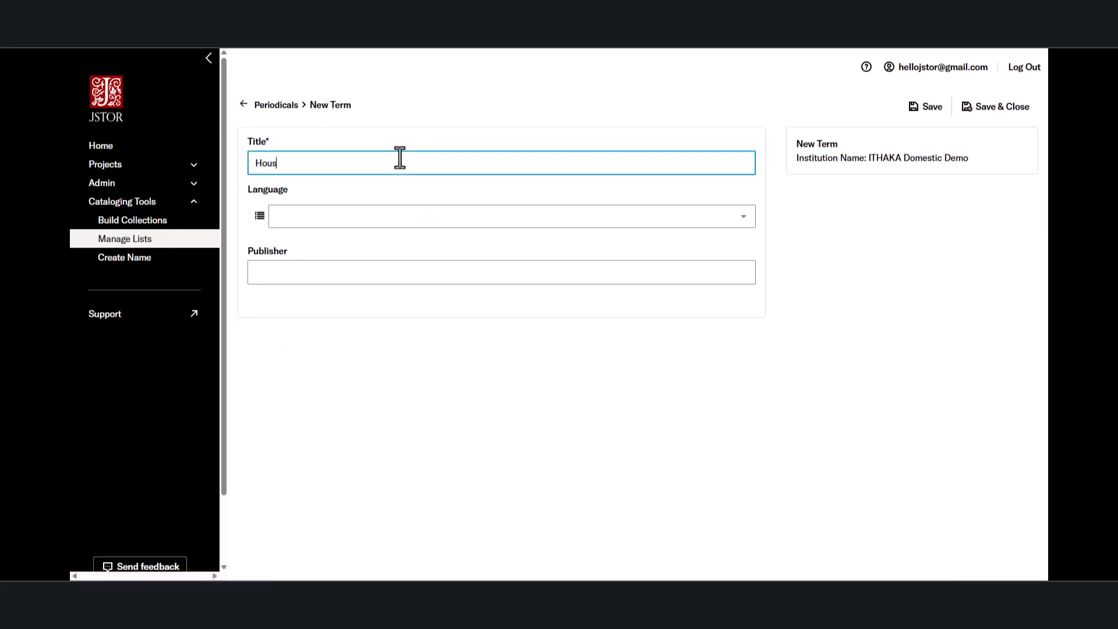
text(e & Garden)
- Set the new term's language to English and its publisher to Conde Nast, and save the term
click(399, 218)
text(English)
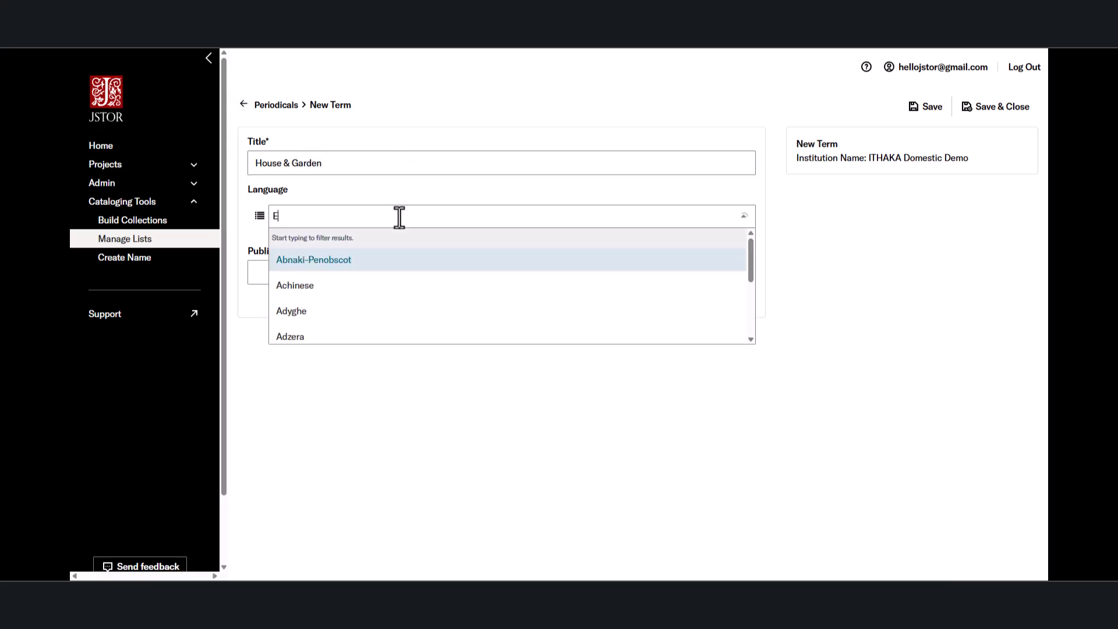
key(Down)
click(387, 291)
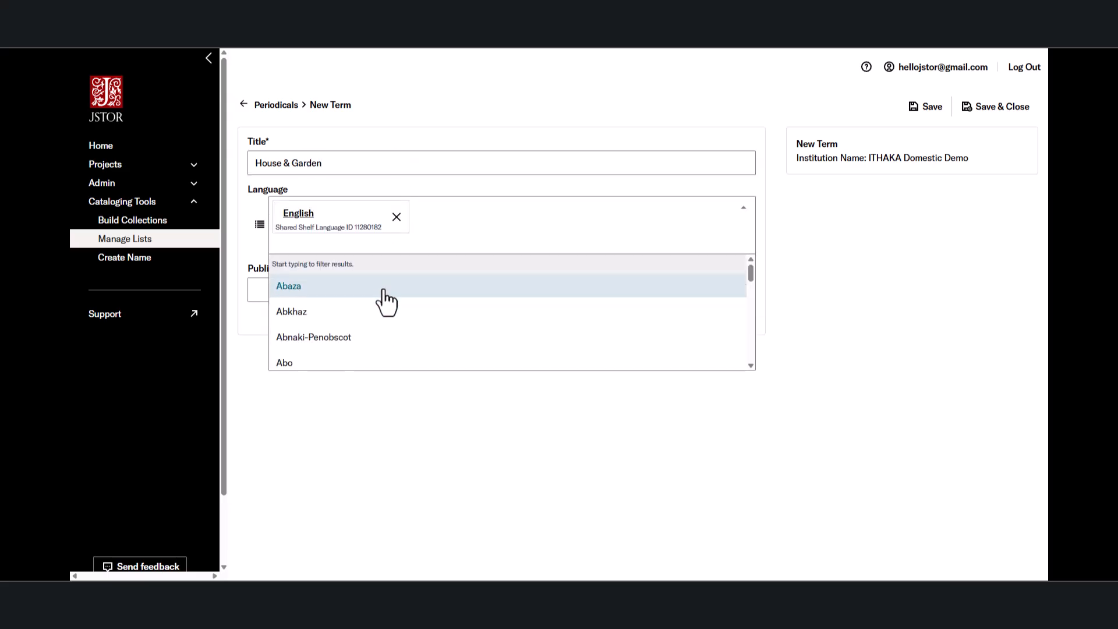
click(250, 294)
text(Conde Nast)
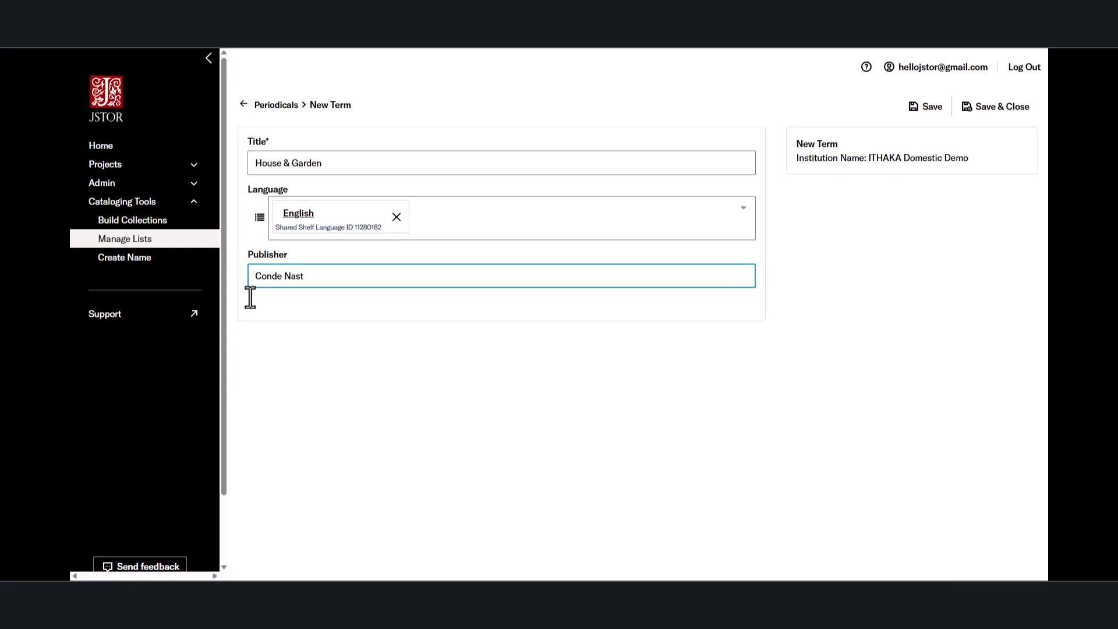
click(927, 110)
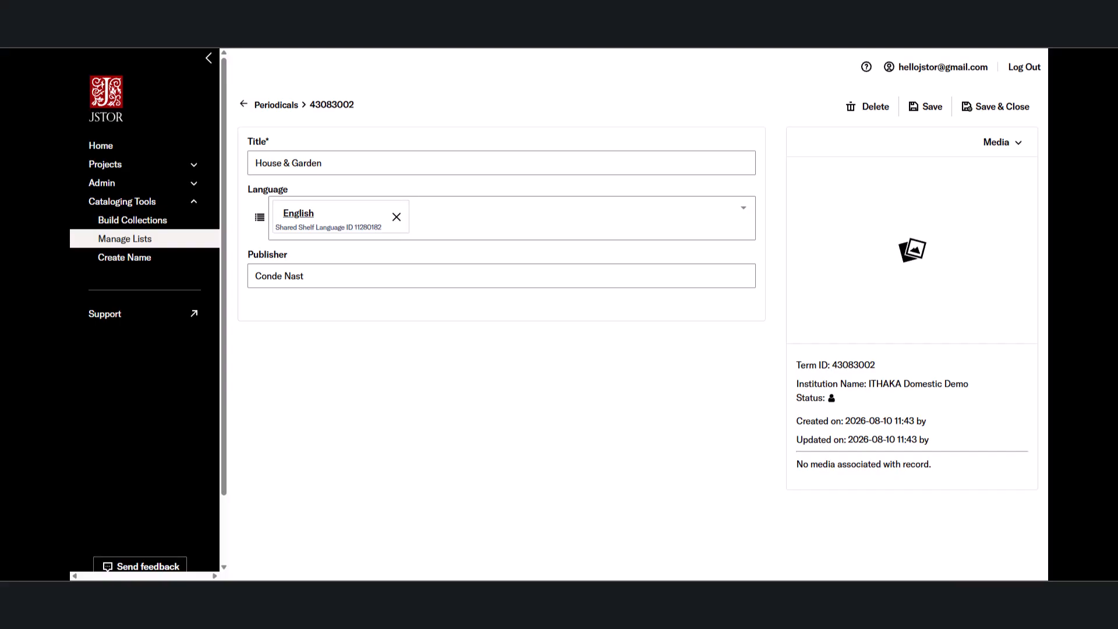
- Upload House and Garden 1922-05.jpg as the media of the House & Garden term, and save and close the term
click(1026, 155)
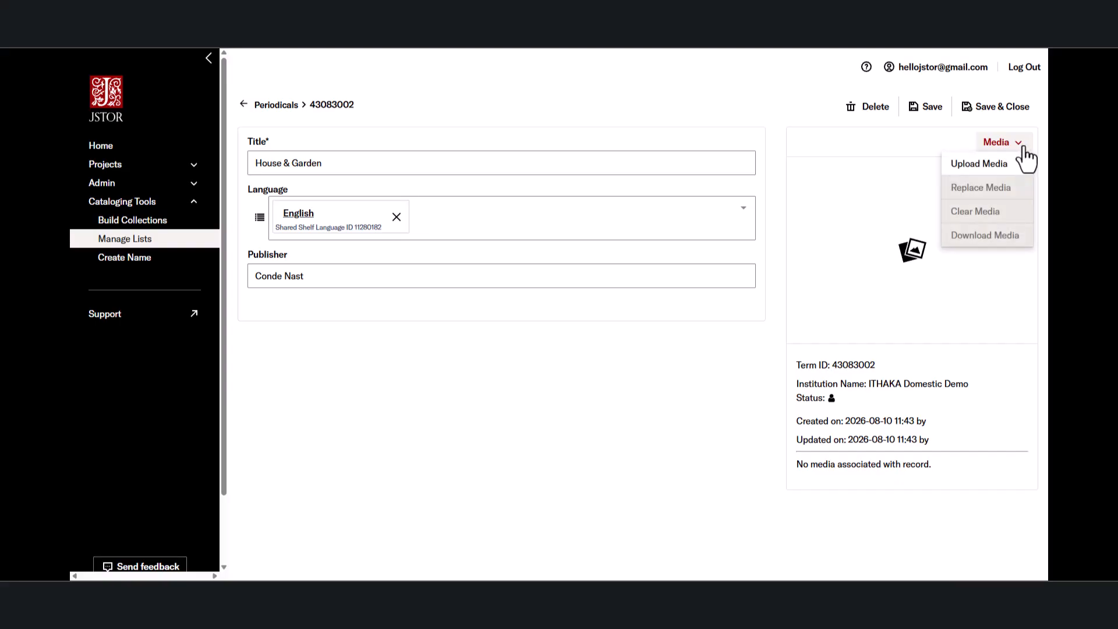
click(954, 165)
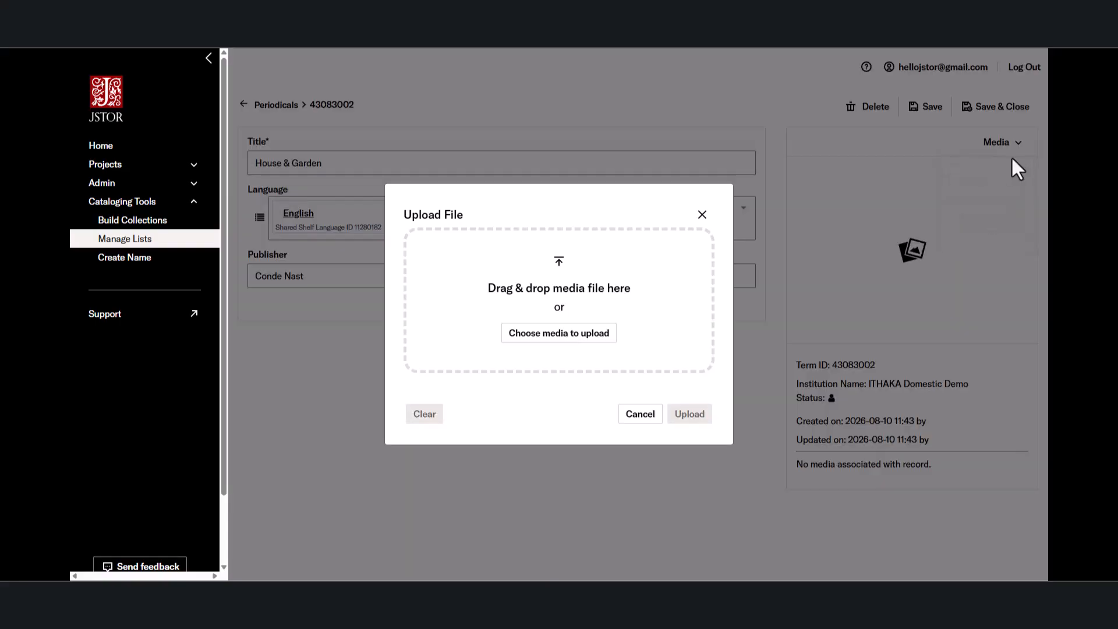
click(571, 336)
click(297, 110)
double_click(227, 109)
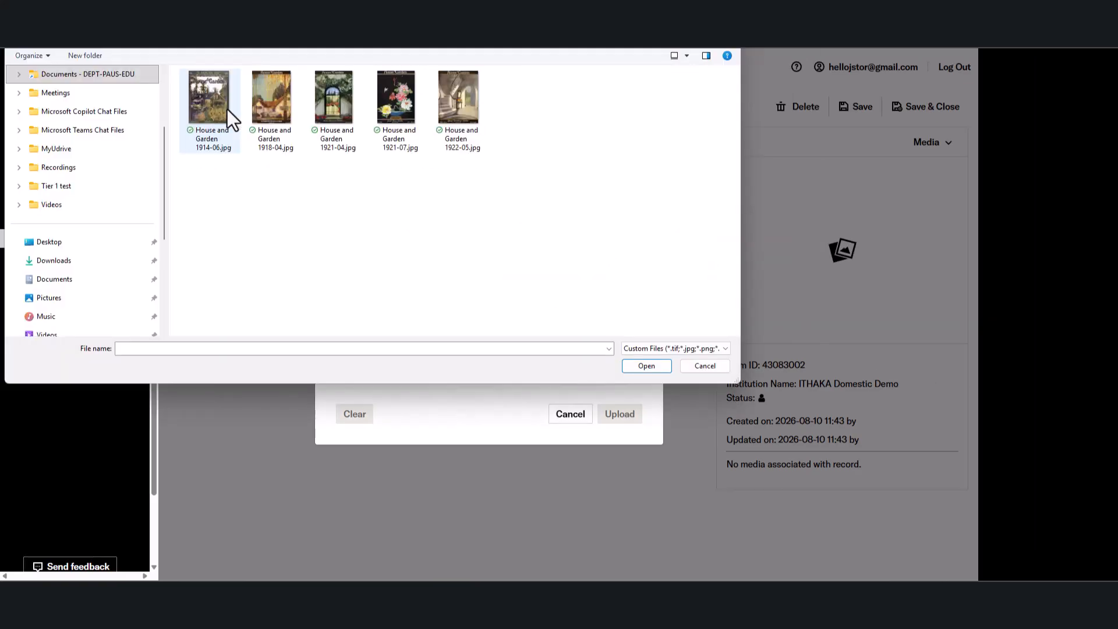
click(454, 112)
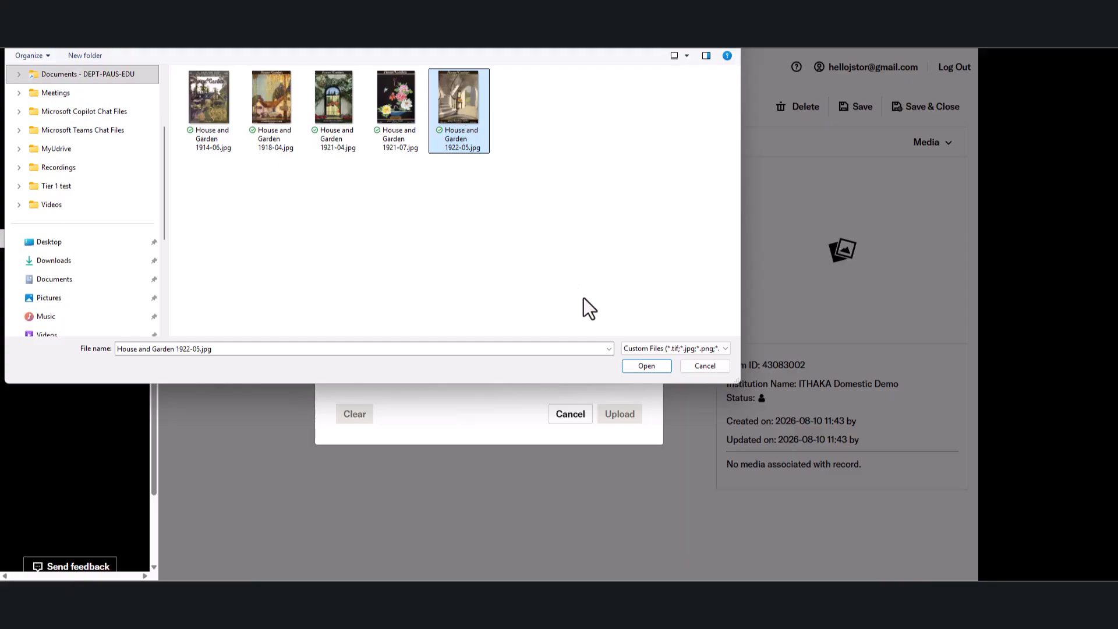
click(634, 366)
click(617, 416)
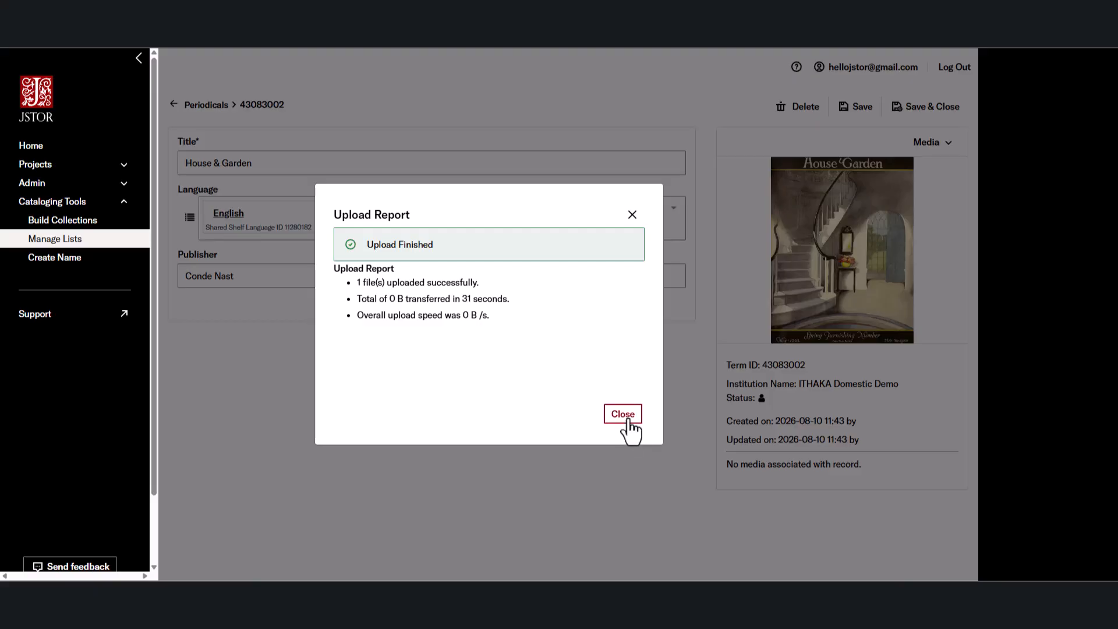
click(623, 414)
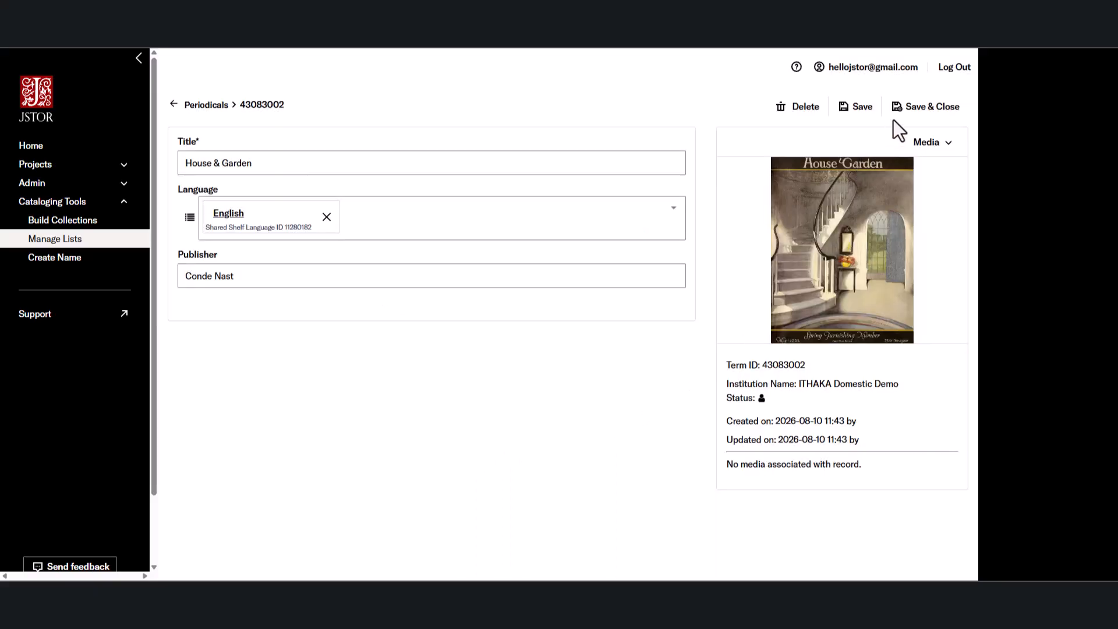
click(923, 118)
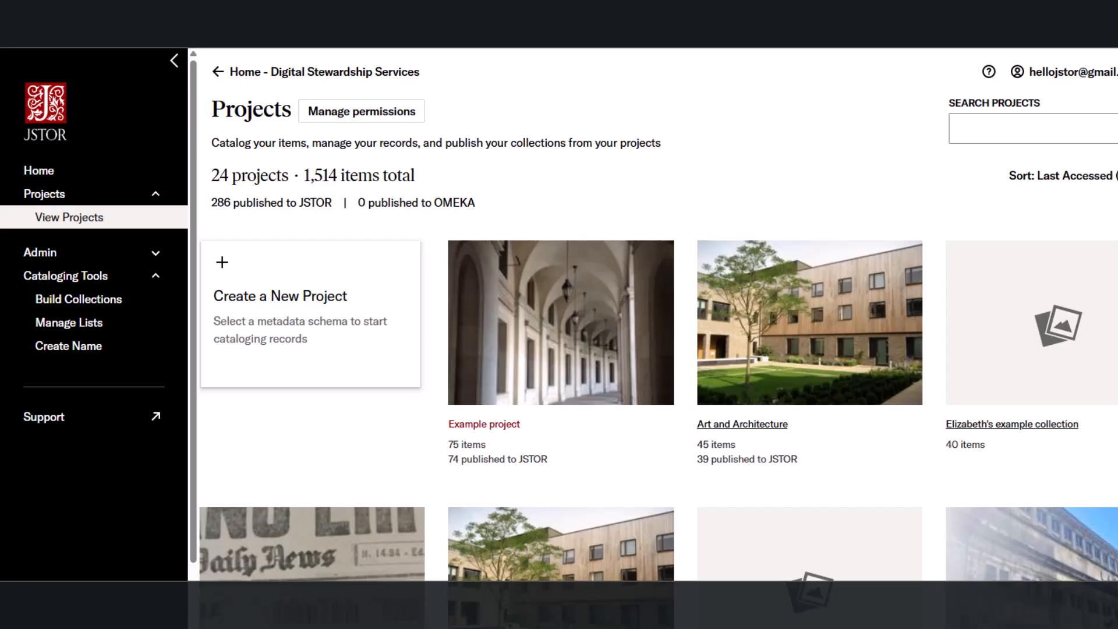
- Open the project field settings of Example project
click(466, 427)
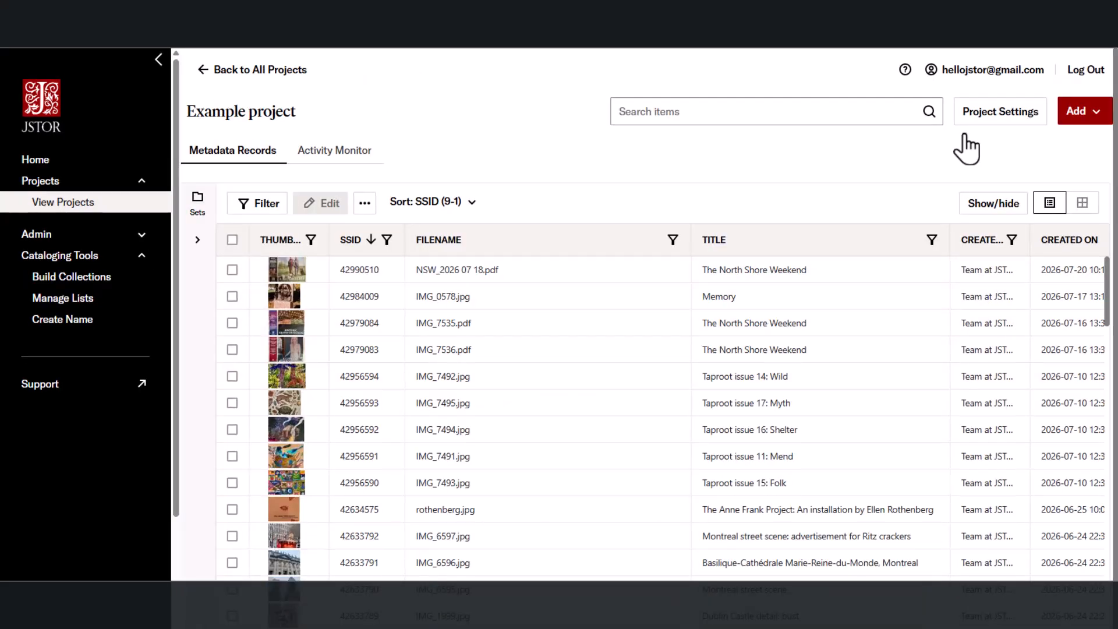
click(978, 120)
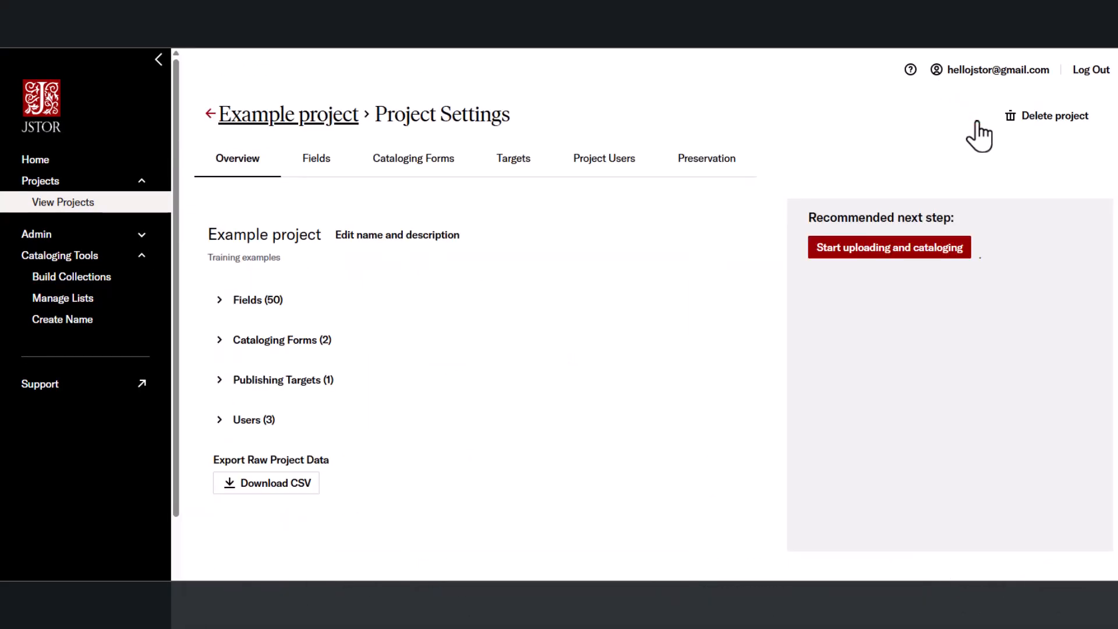
click(333, 168)
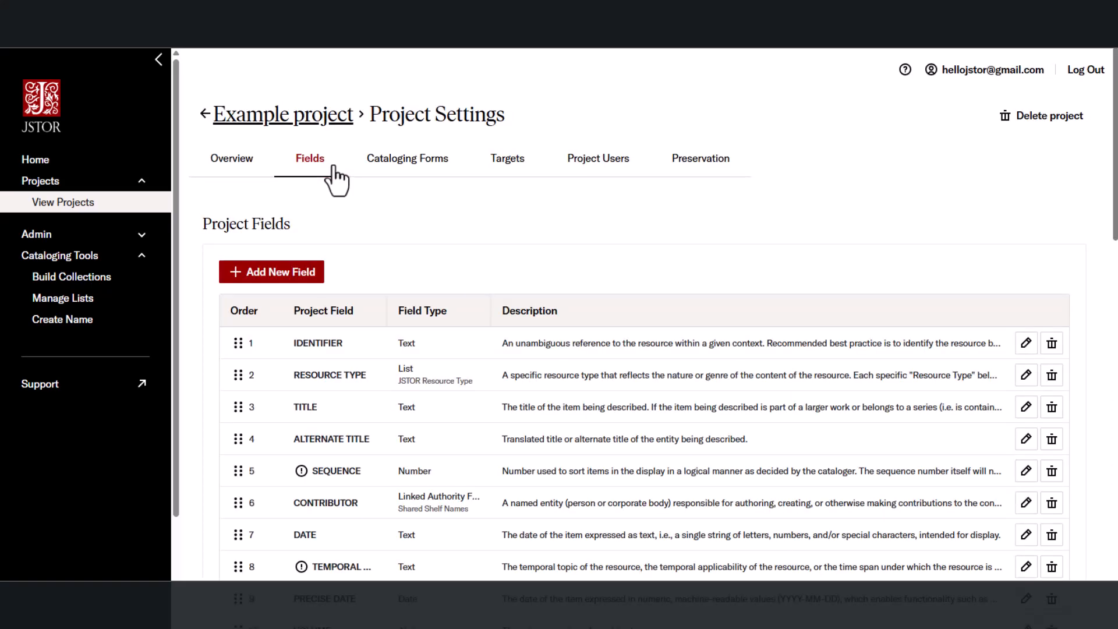
- Start a new project field of type List and link it to the Periodicals list
click(298, 278)
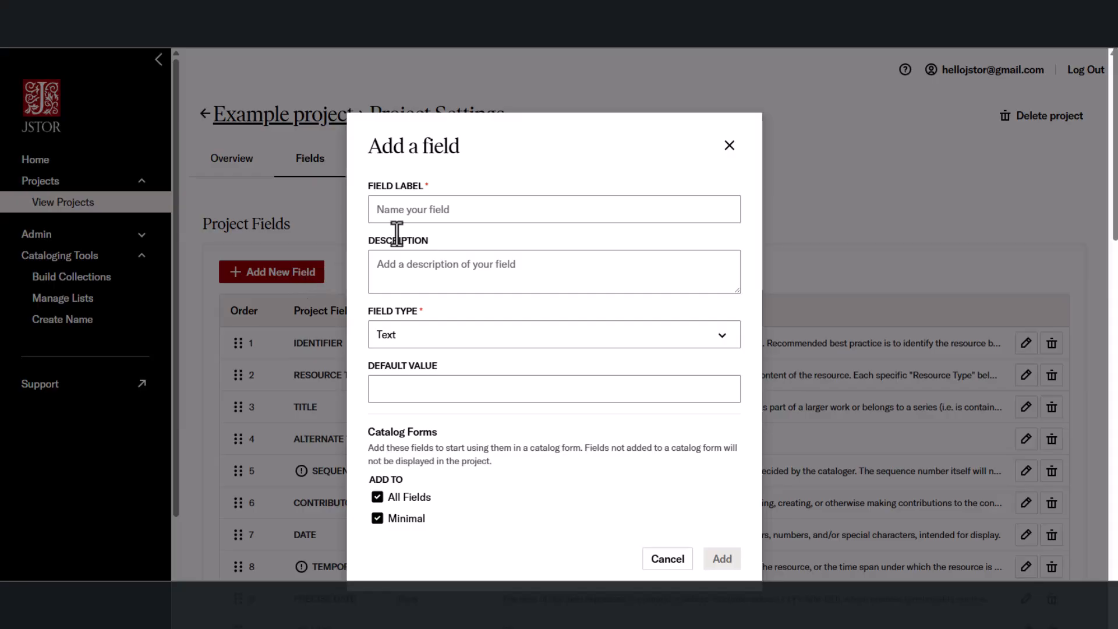
click(452, 210)
click(449, 324)
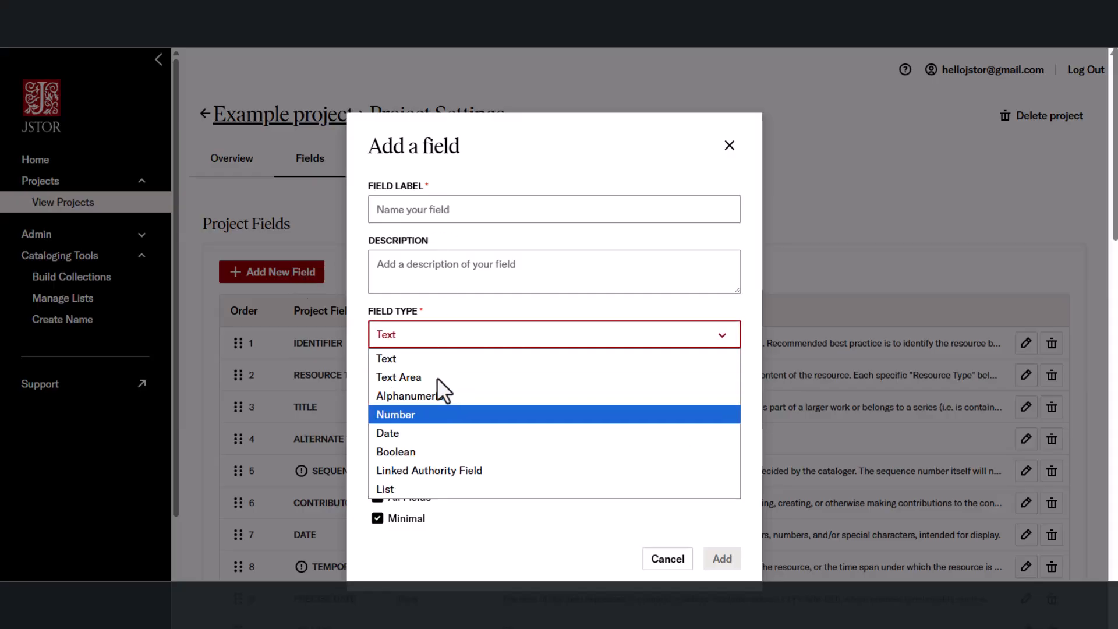
click(408, 489)
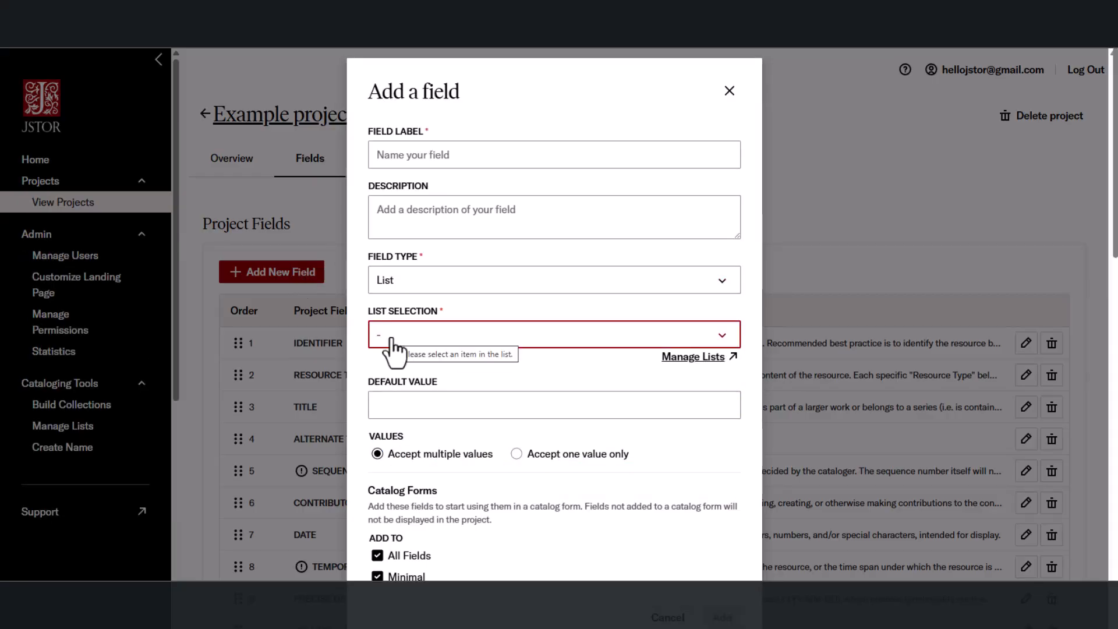
click(393, 339)
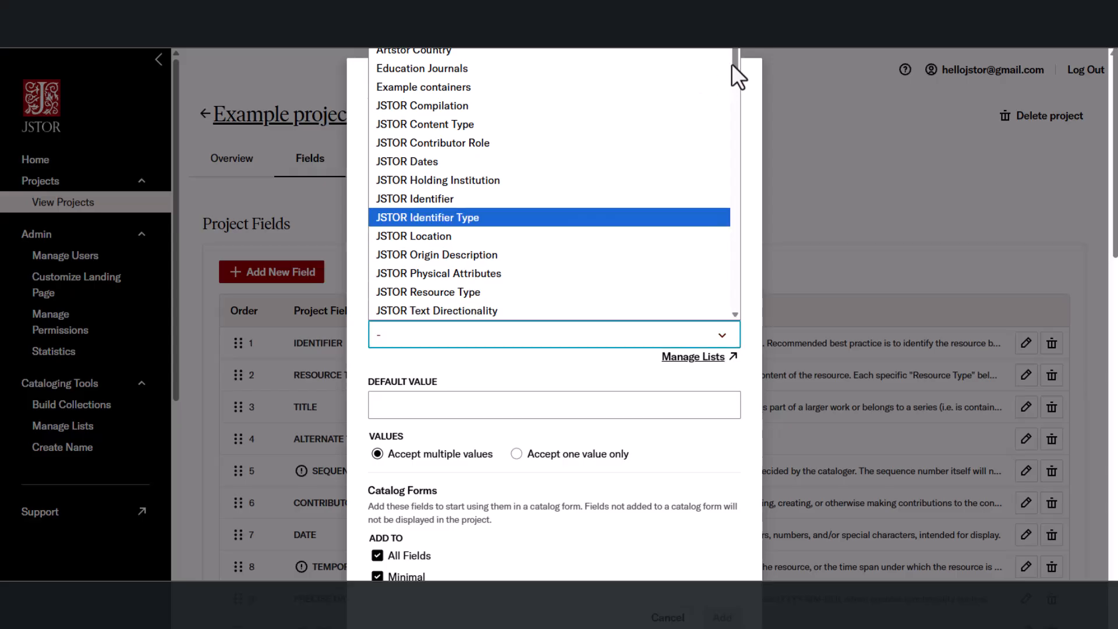
drag(732, 64, 732, 107)
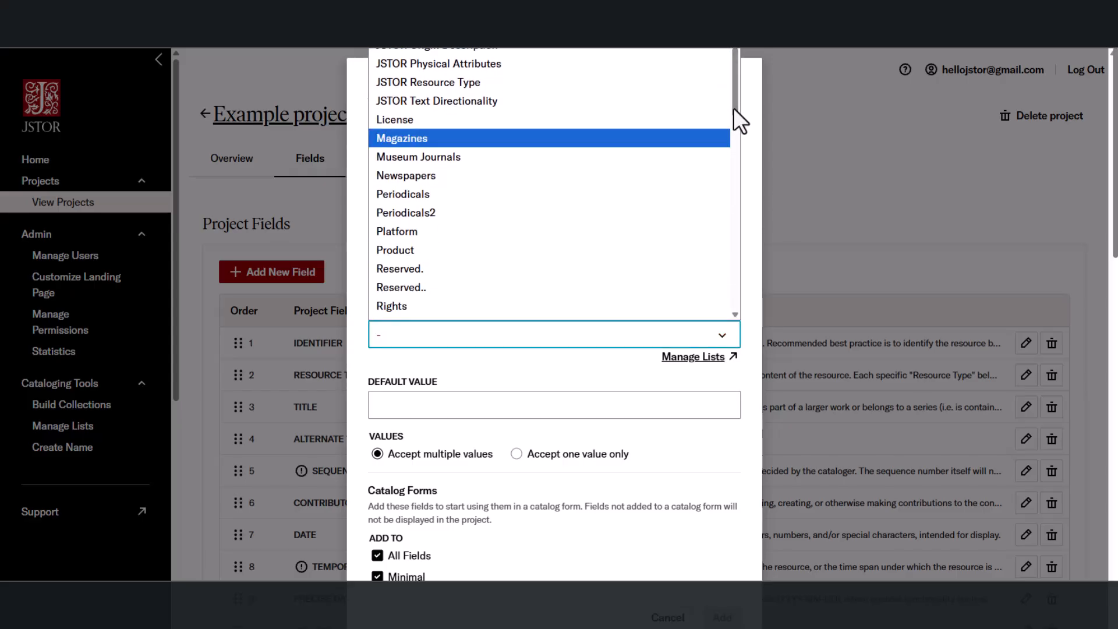
click(689, 190)
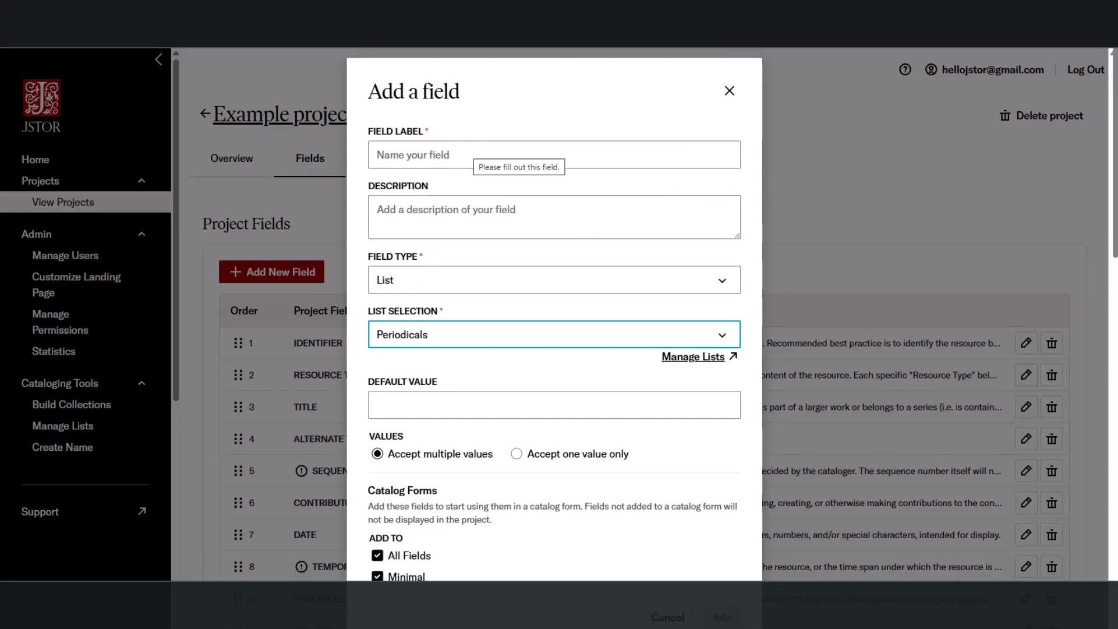
- Label the new field Periodicals, let it accept one value only, and add it to the project
click(471, 154)
text(Periodicals)
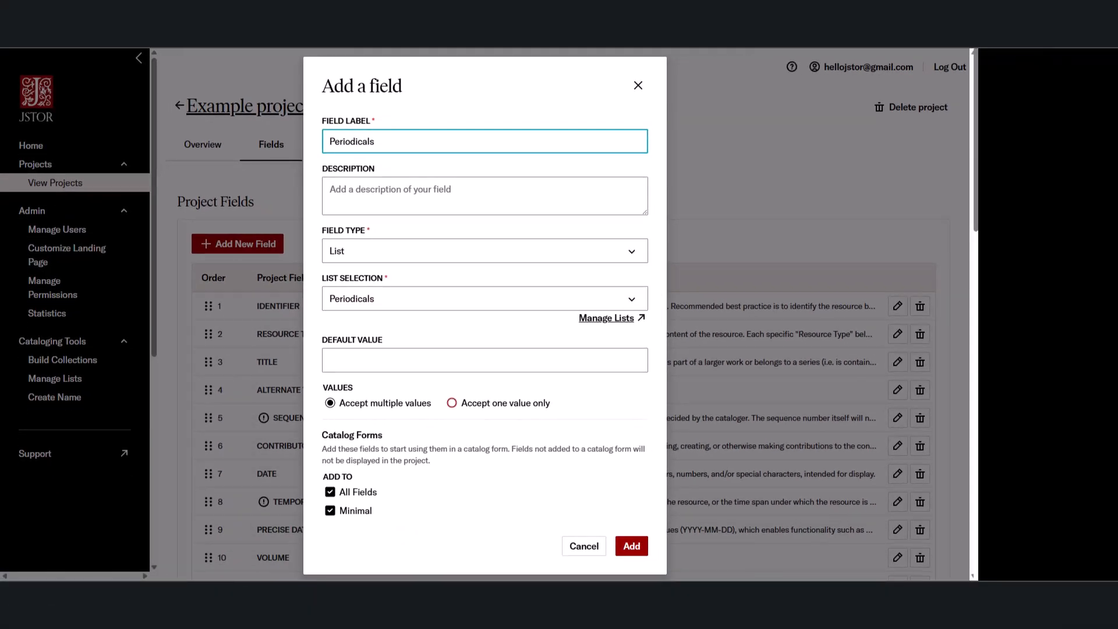
click(451, 403)
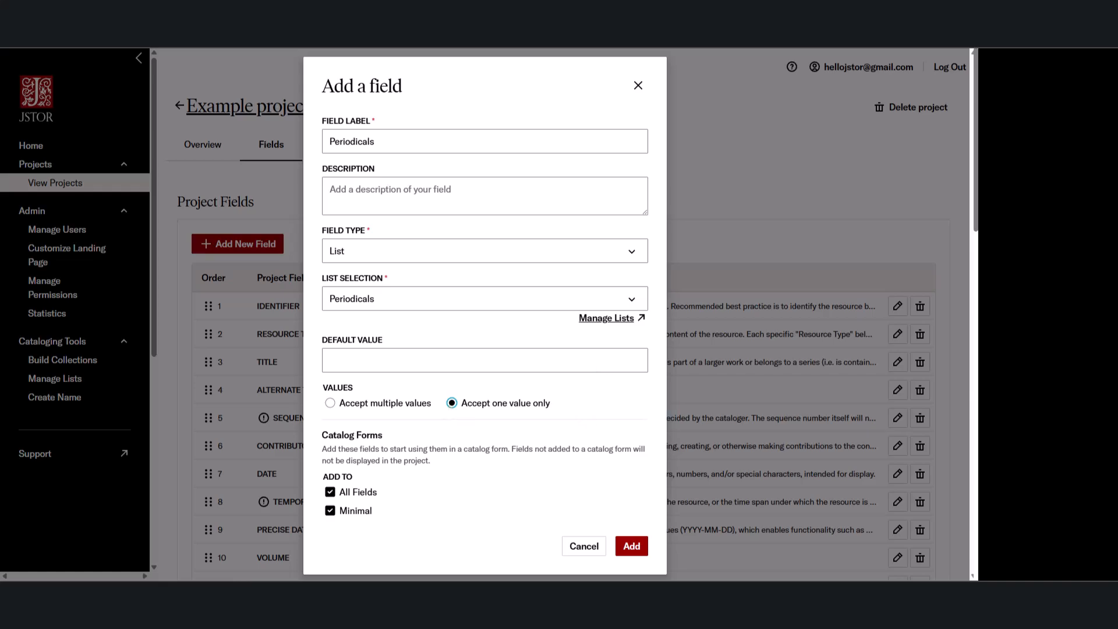
click(633, 547)
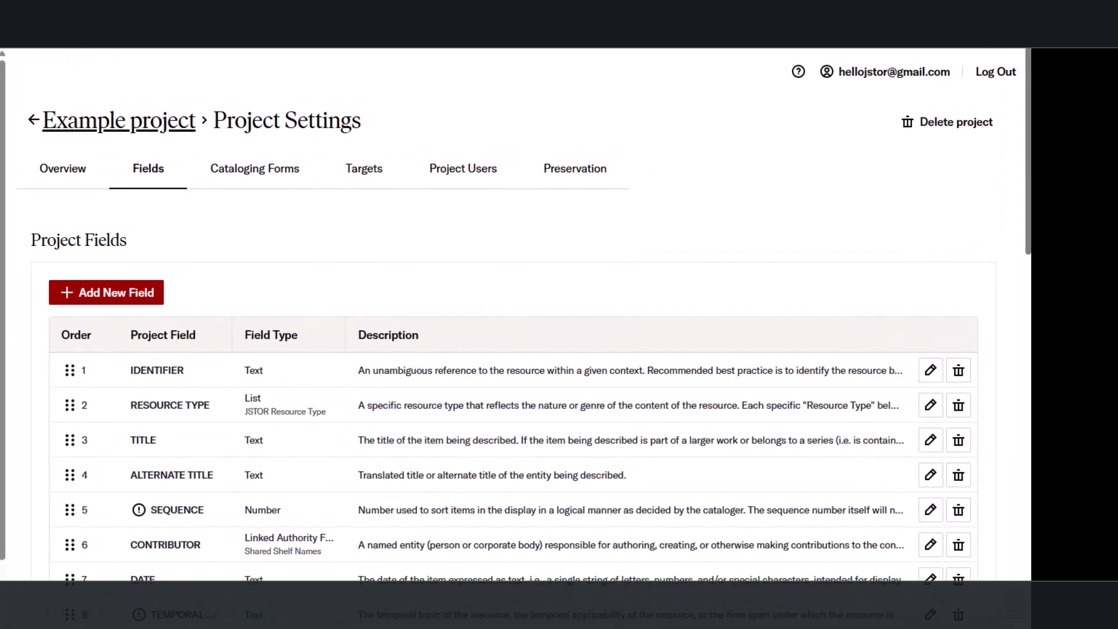
- Open the project field mappings of the Example JSTOR collection publishing target and find the Periodicals field
click(355, 174)
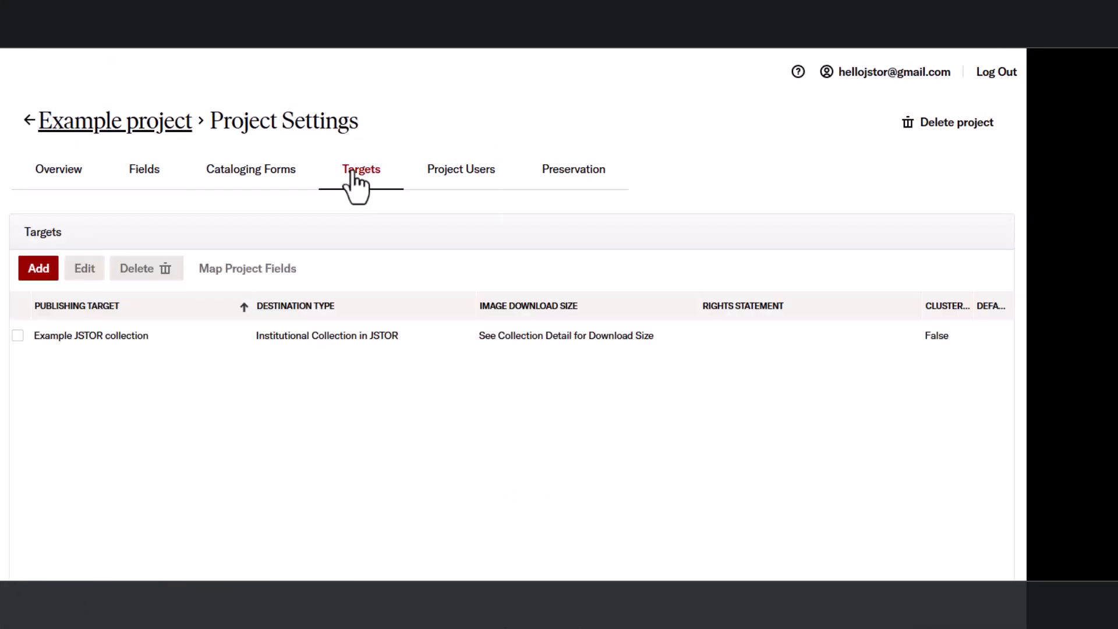
click(17, 337)
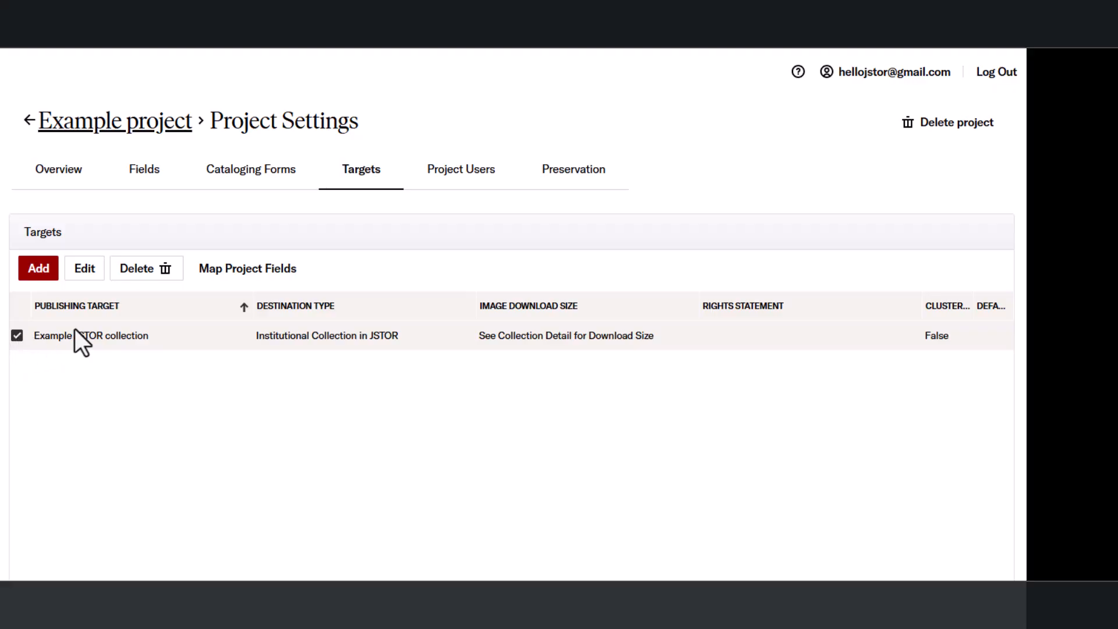
click(251, 271)
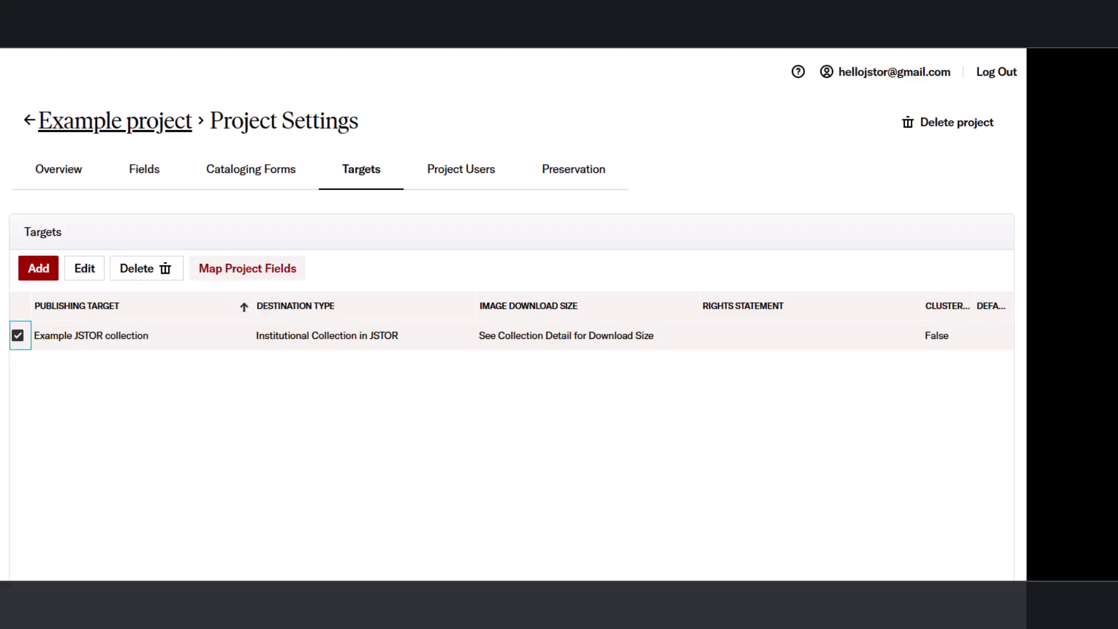
scroll(562, 535, down, 15)
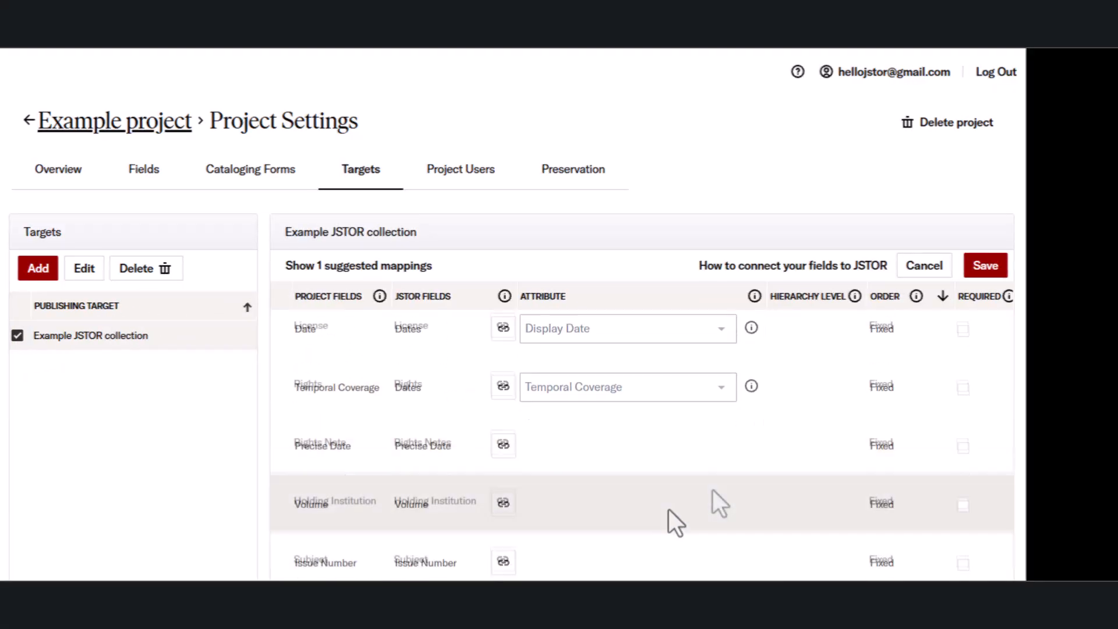
scroll(713, 500, down, 5)
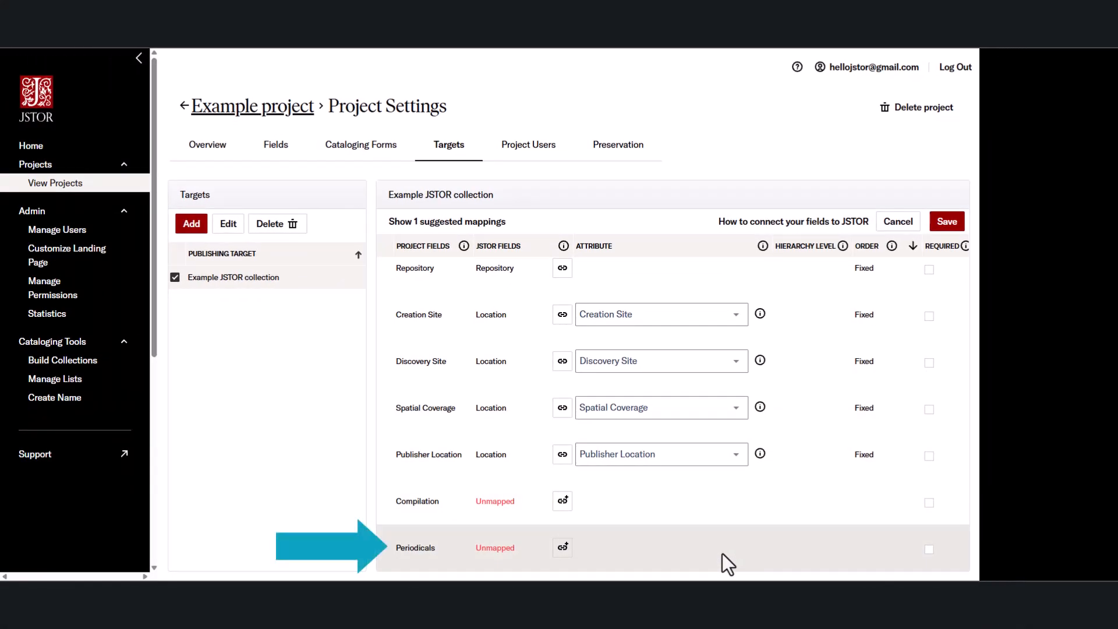
- Map the Periodicals field to the JSTOR field Container and save the target's mappings
click(562, 547)
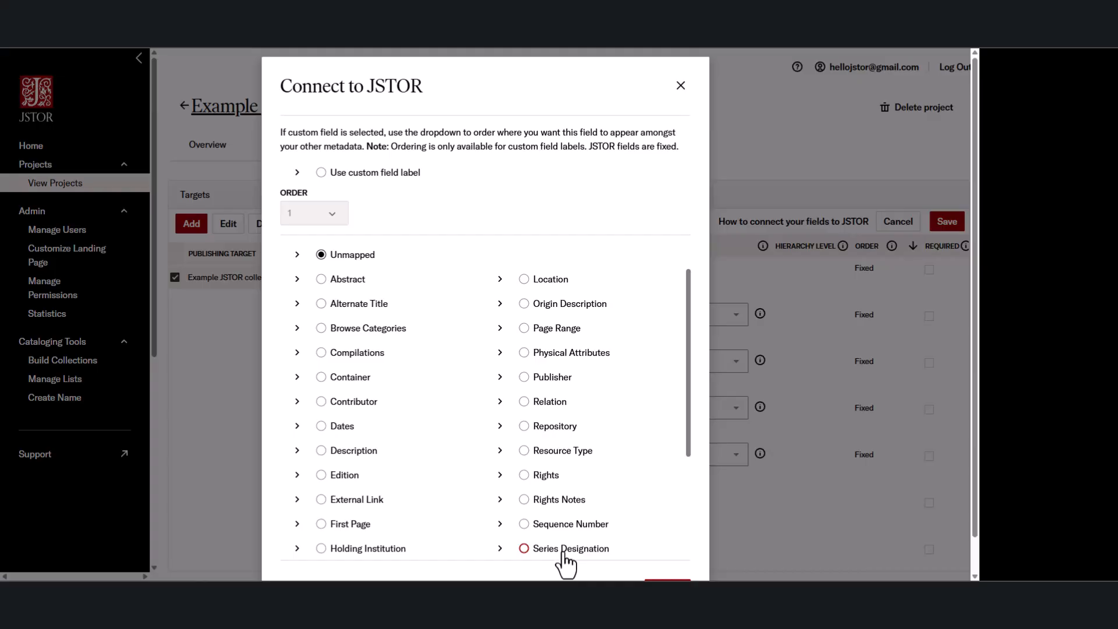
click(321, 377)
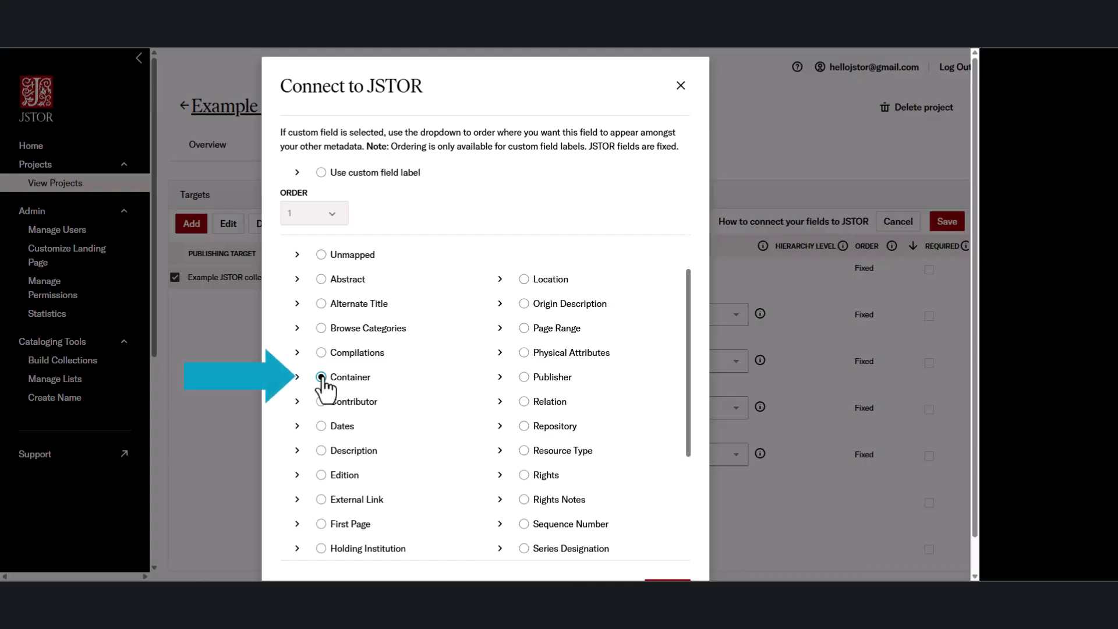
scroll(693, 403, down, 1)
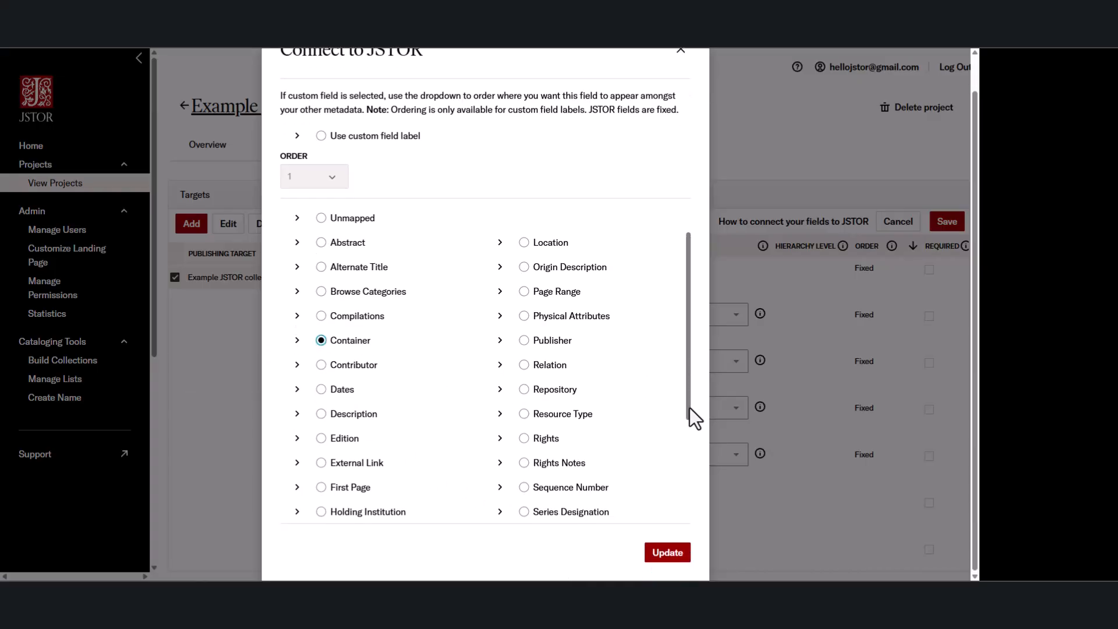
click(667, 553)
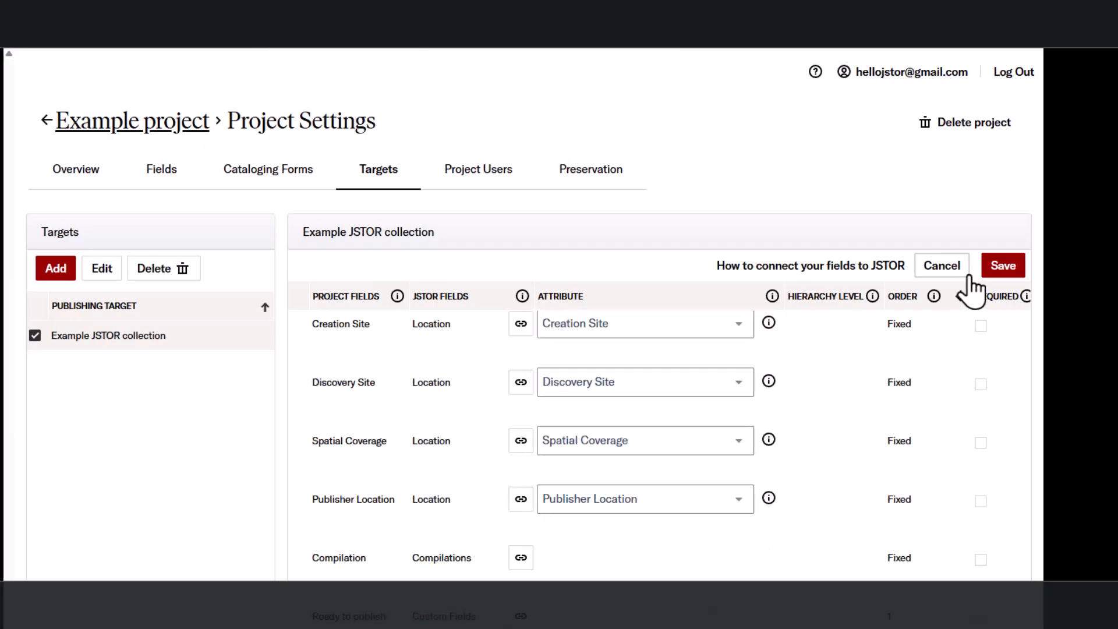
click(947, 221)
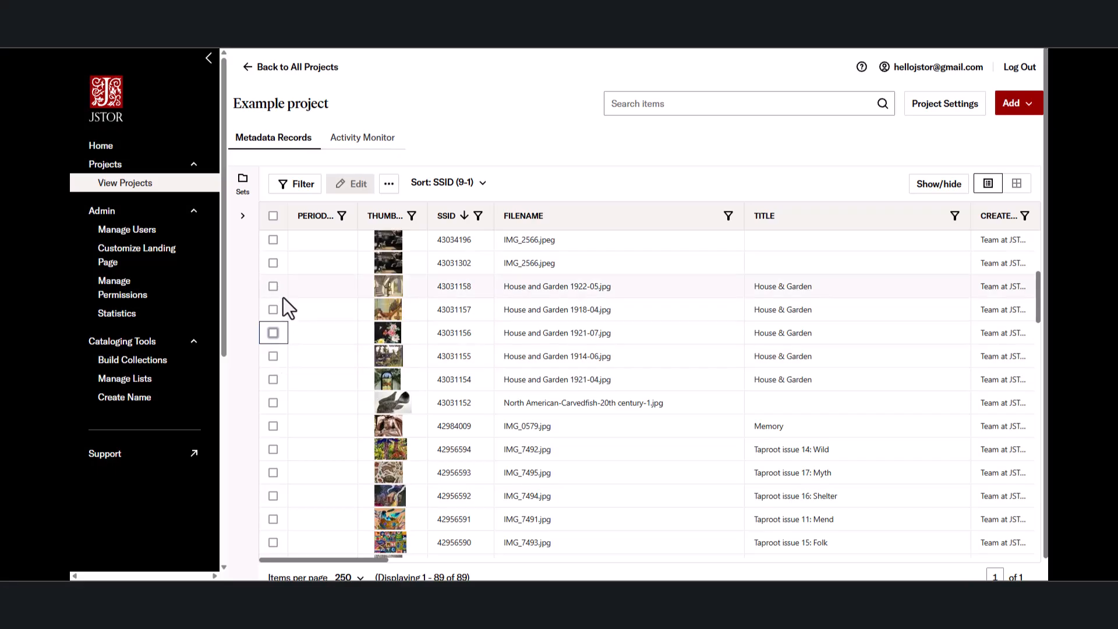
- Select the five House & Garden issue records in Example project and open them for group editing
click(272, 286)
click(273, 310)
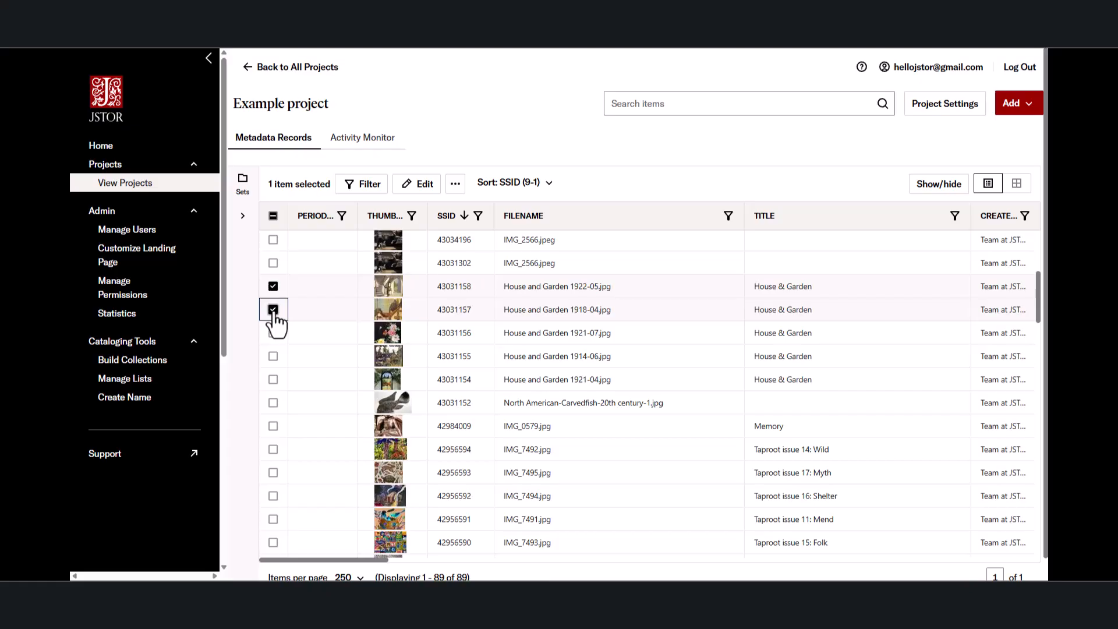
click(272, 357)
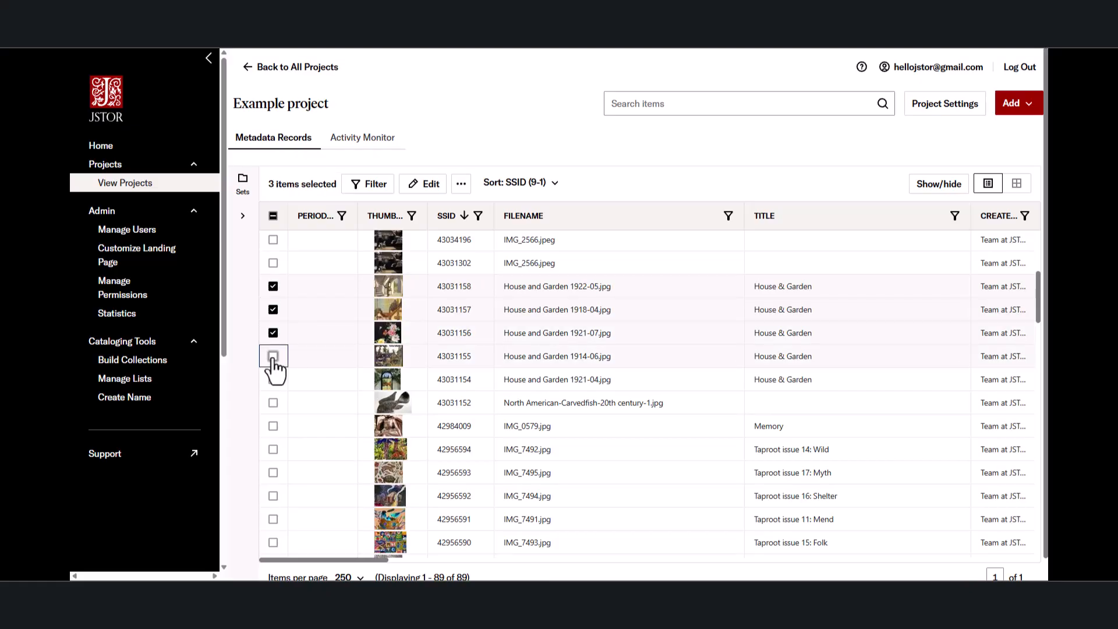
click(272, 380)
click(424, 184)
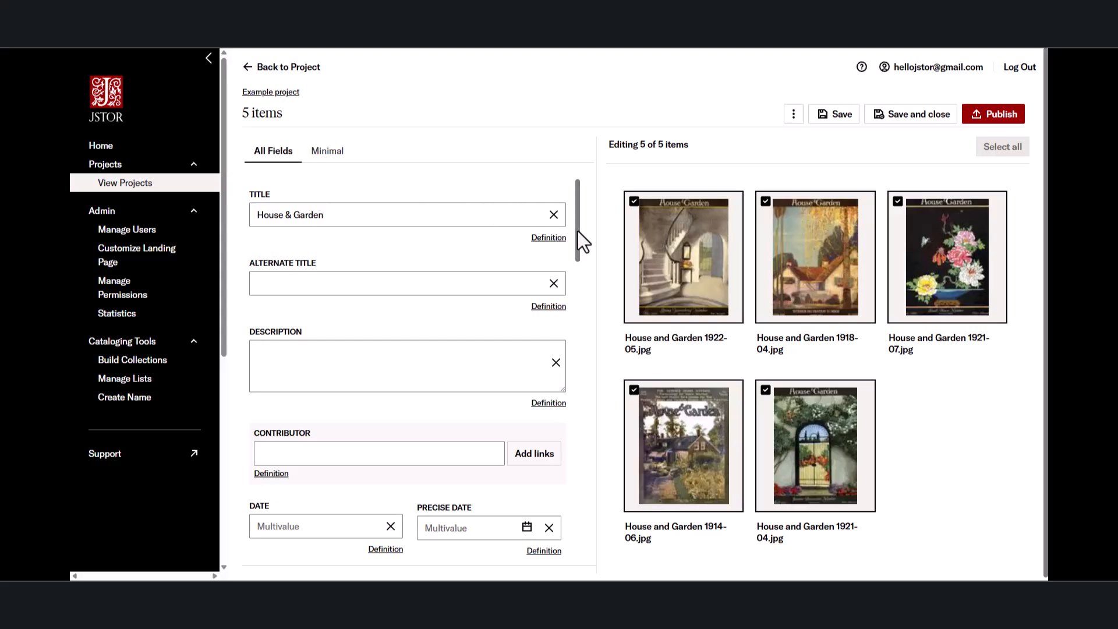
- Link the House & Garden term in the Periodicals field of the five records and save them
scroll(578, 230, down, 1)
drag(578, 240, 555, 547)
click(532, 552)
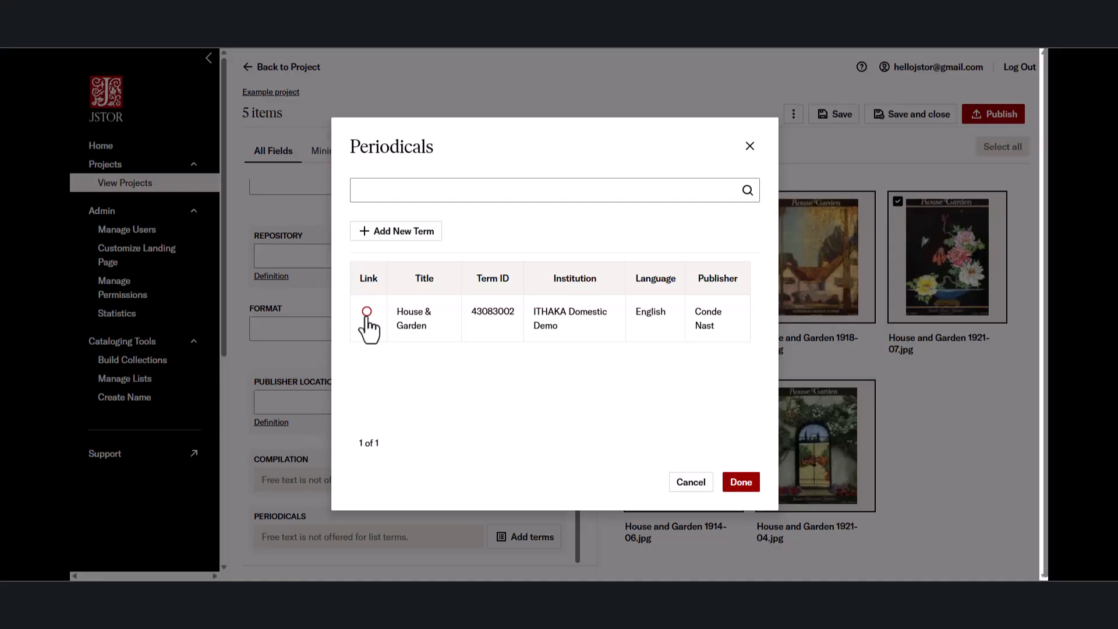
click(755, 487)
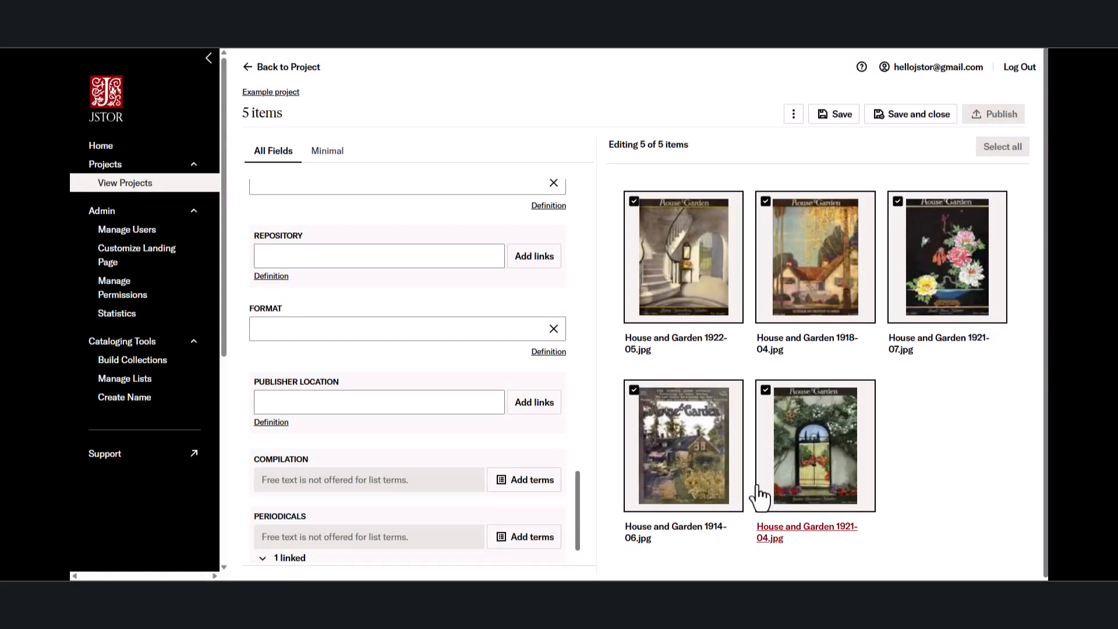
click(851, 118)
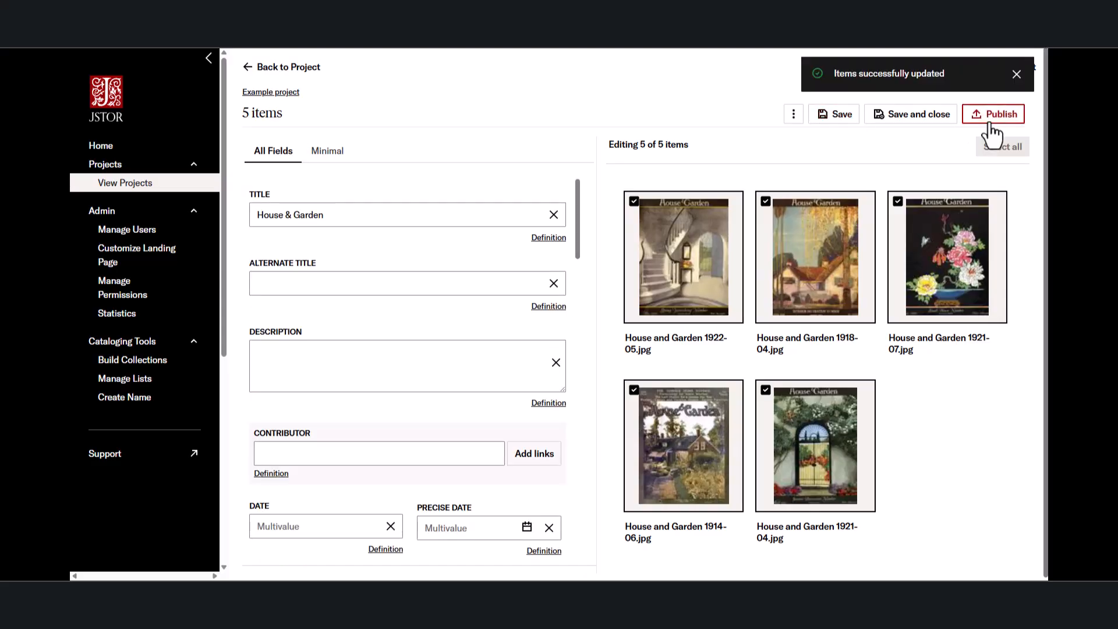
- Publish the five items to Example JSTOR collection and fill in the notification e-mail address
click(999, 117)
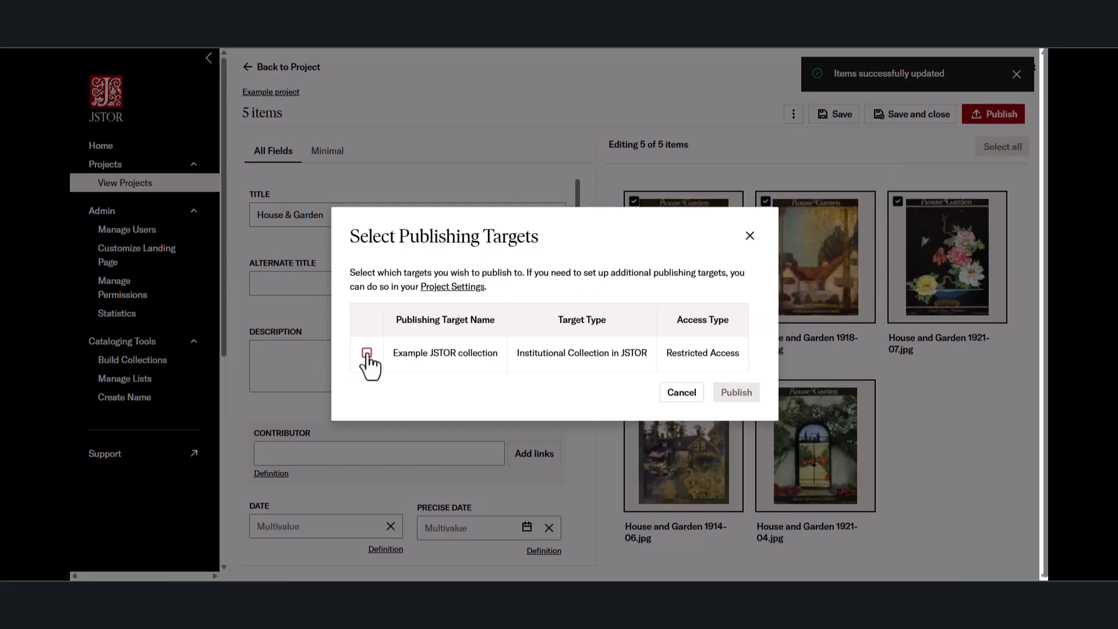
click(366, 353)
click(734, 416)
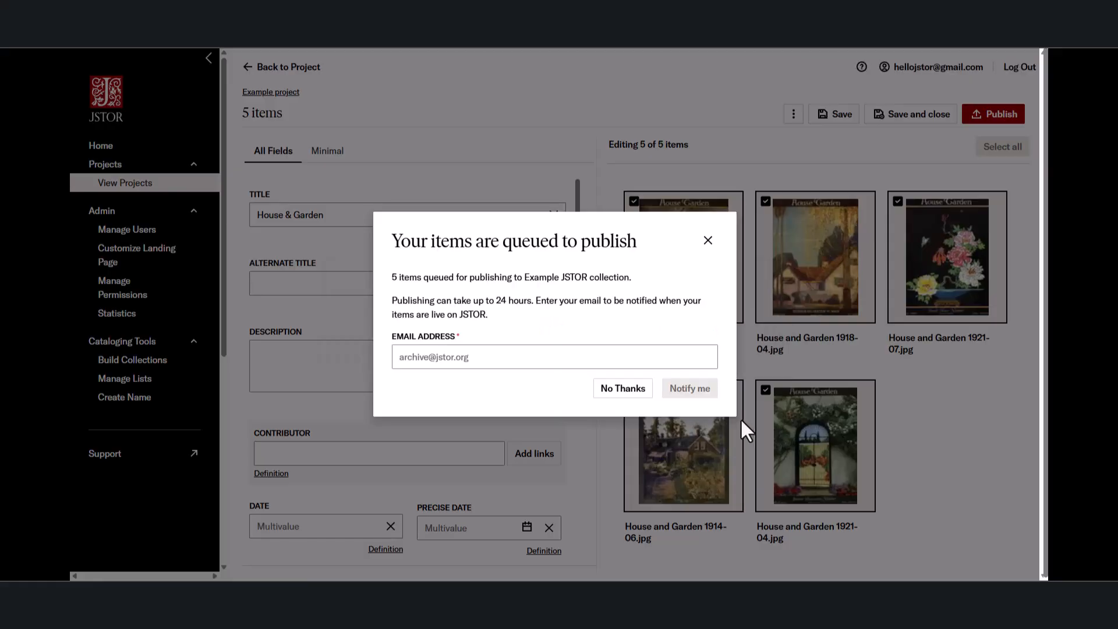
key(ctrl+v)
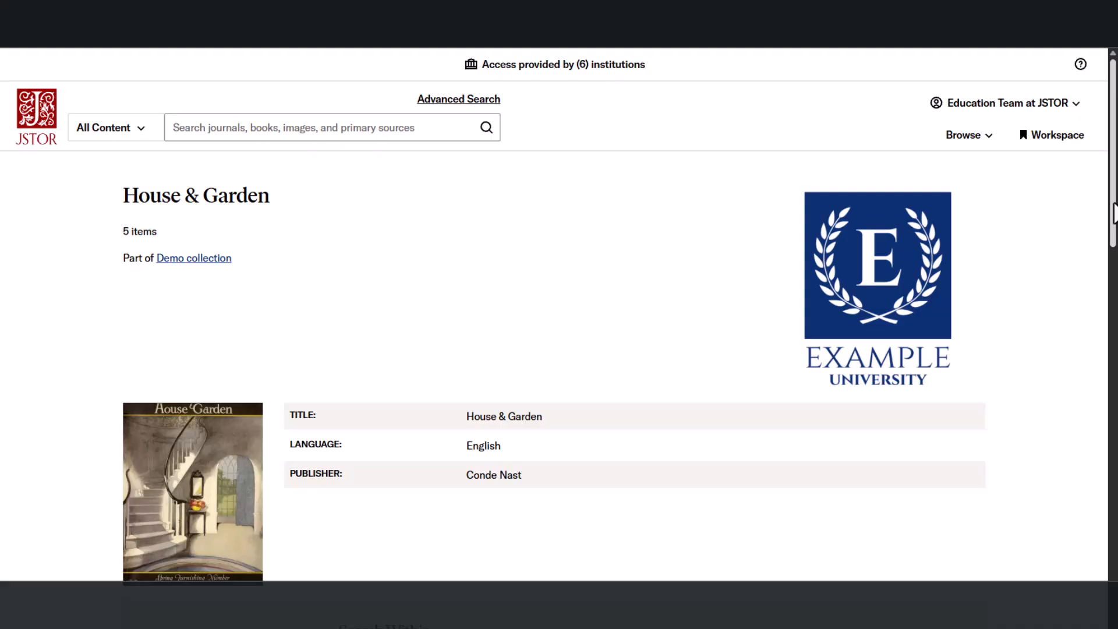
- Look through the published House & Garden page on JSTOR down to the end of its issue list
drag(1113, 212, 1082, 628)
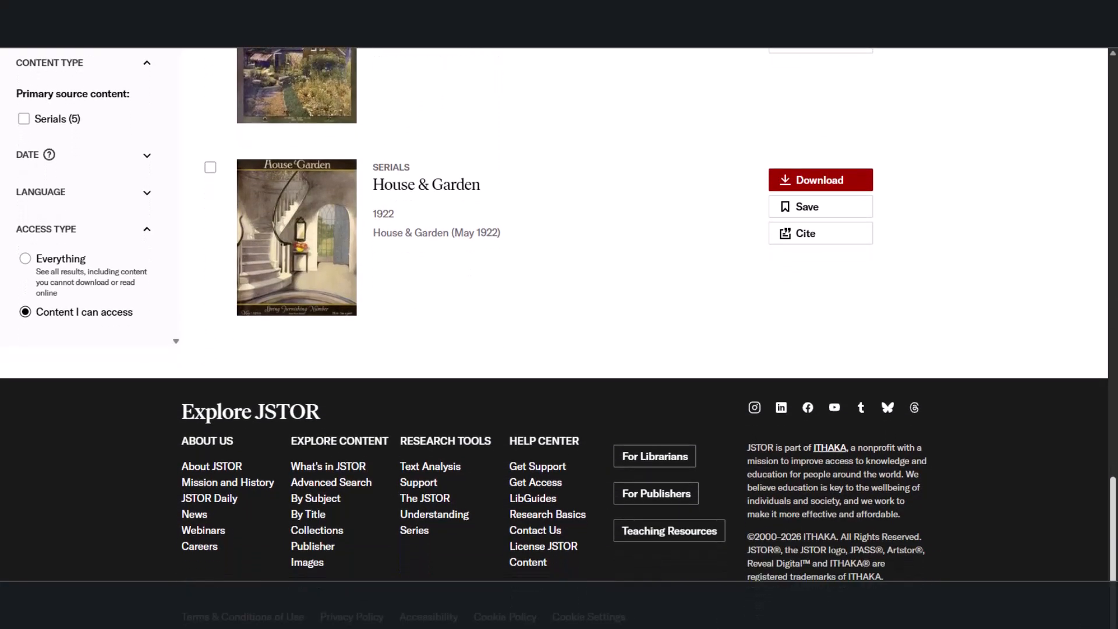